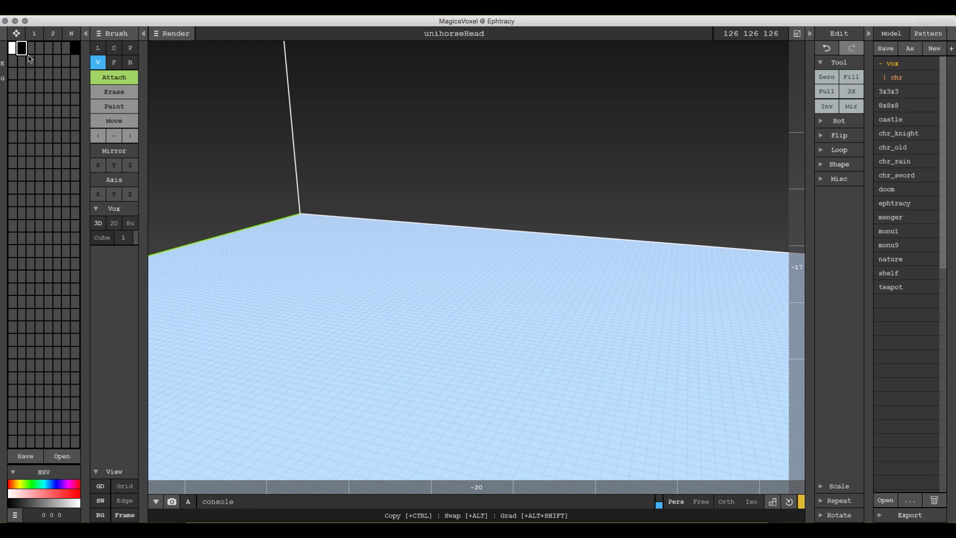
- Place eight separate white voxels on the empty floor in two parallel rows of four
left_click(12, 48)
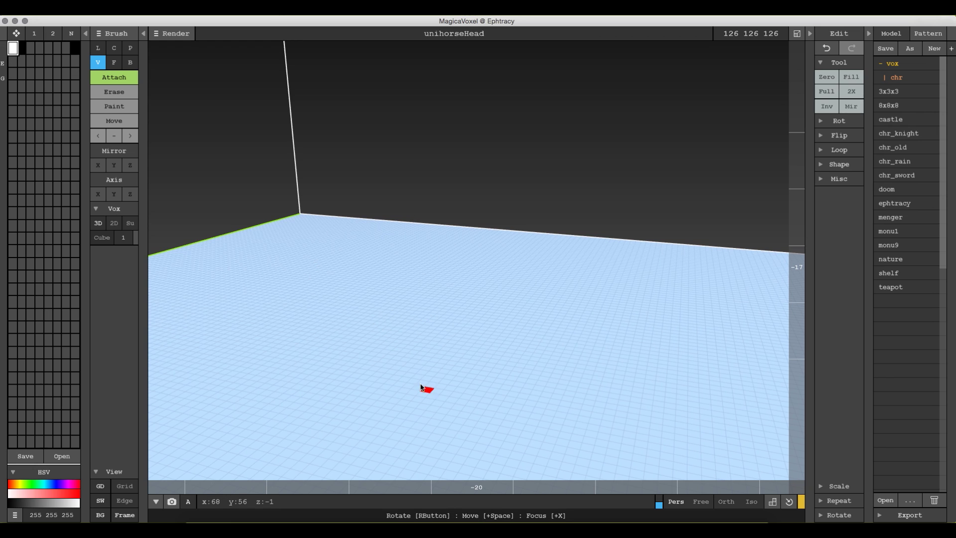
left_click(398, 376)
right_click_drag(398, 377, 412, 397)
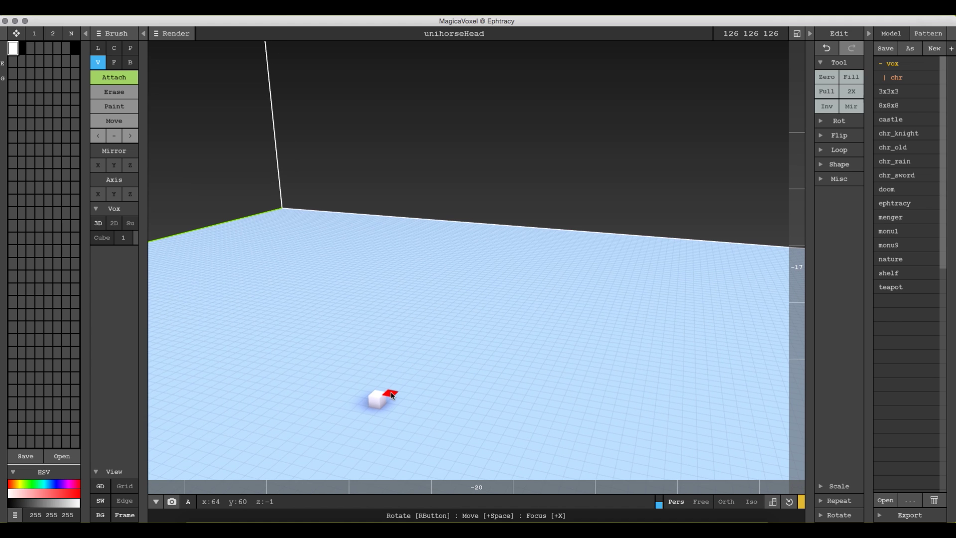
left_click(396, 380)
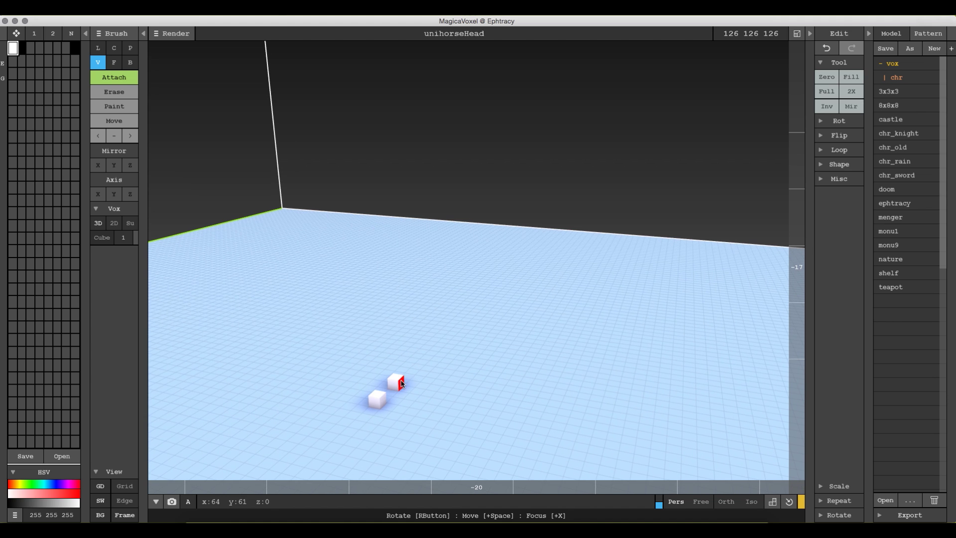
left_click(413, 364)
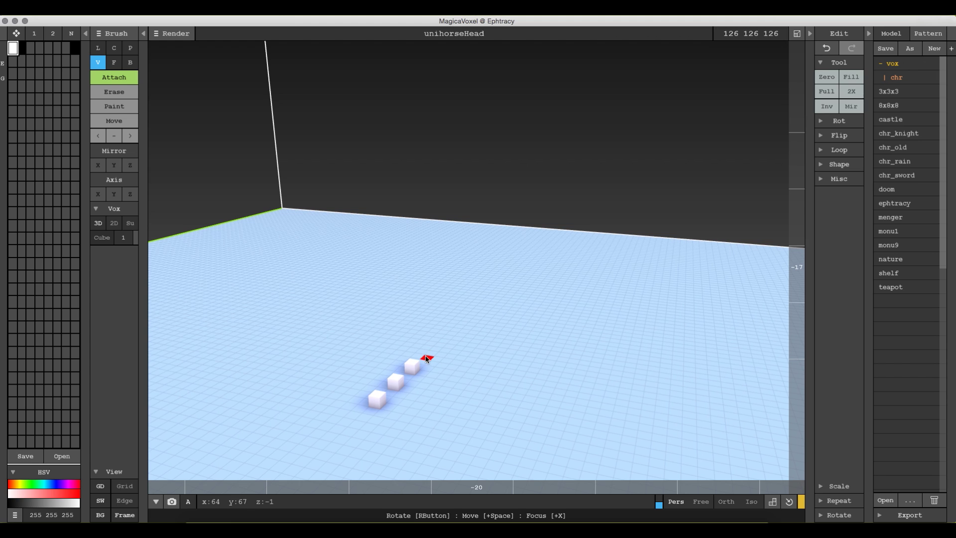
left_click(426, 354)
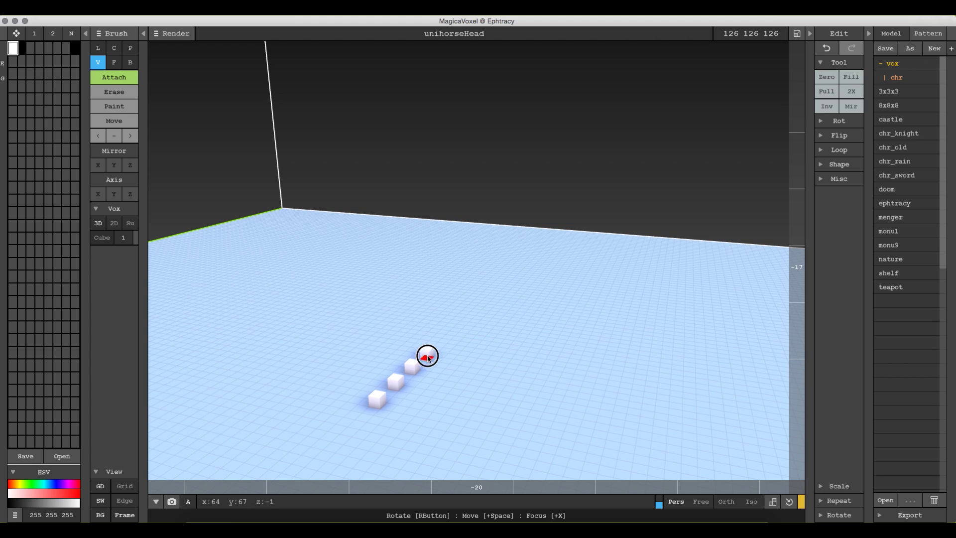
left_click(354, 393)
left_click(372, 382)
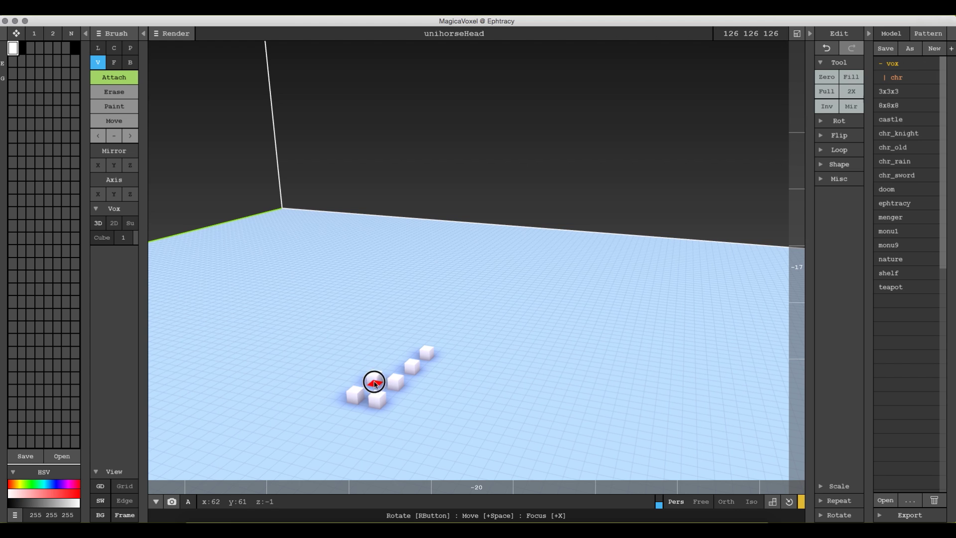
left_click(393, 366)
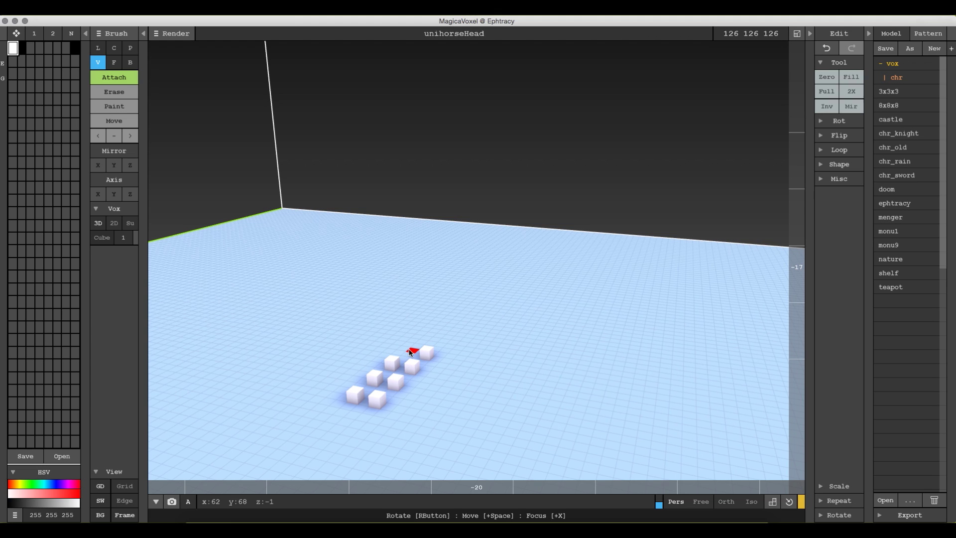
left_click(408, 353)
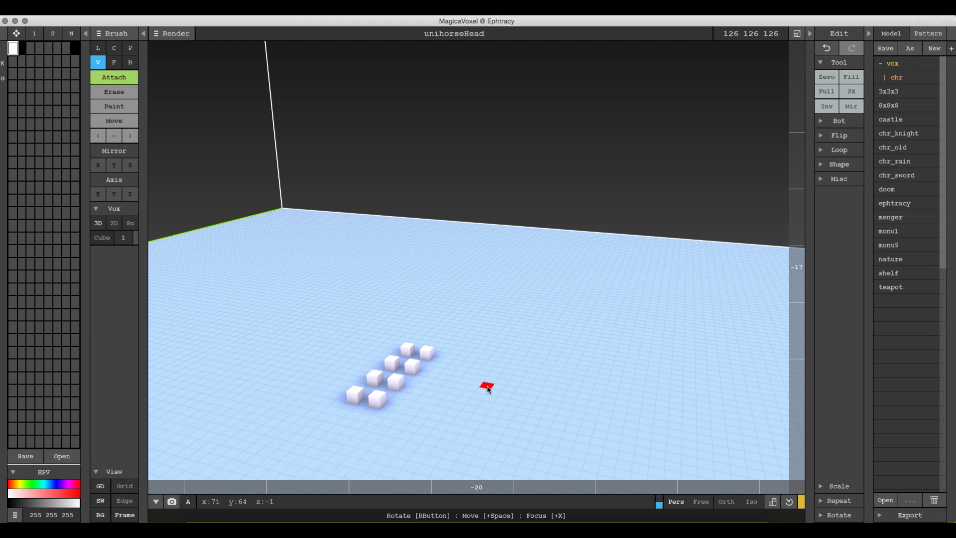
- Add black voxels beside the white ones and clear every voxel from the model
left_click(20, 48)
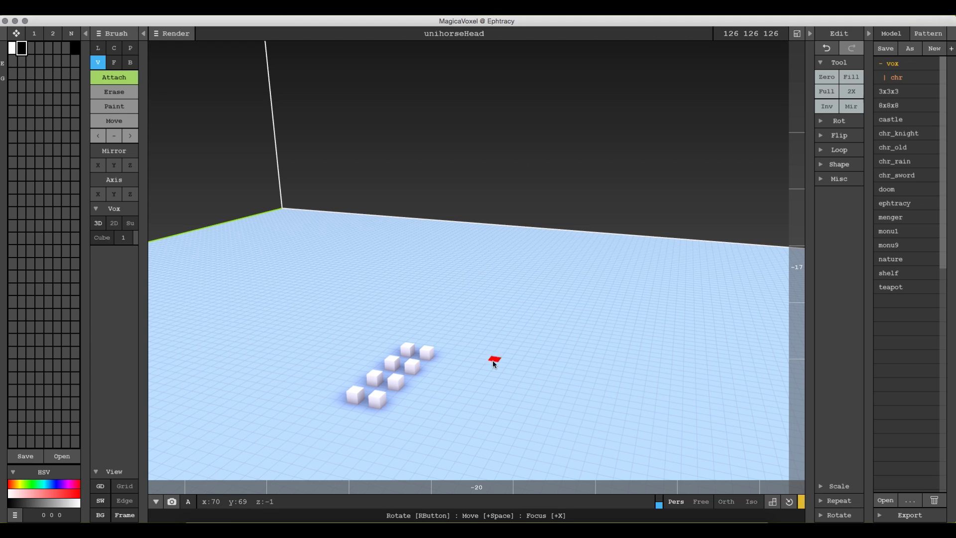
left_click(457, 360)
left_click(456, 352)
left_click(829, 80)
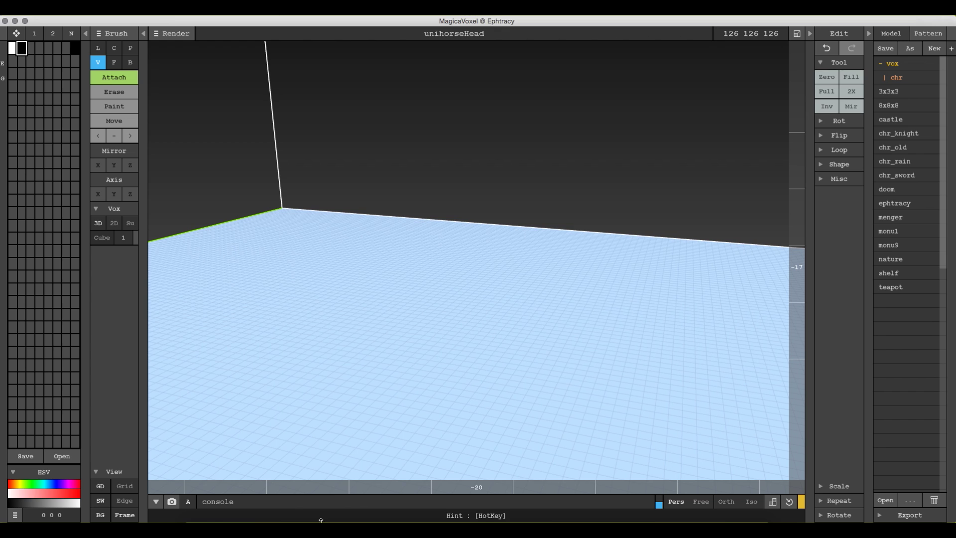
- Sample the horse's off-white body colour from the Unihorse reference image in the browser for the first palette colour in MagicaVoxel
left_click(303, 519)
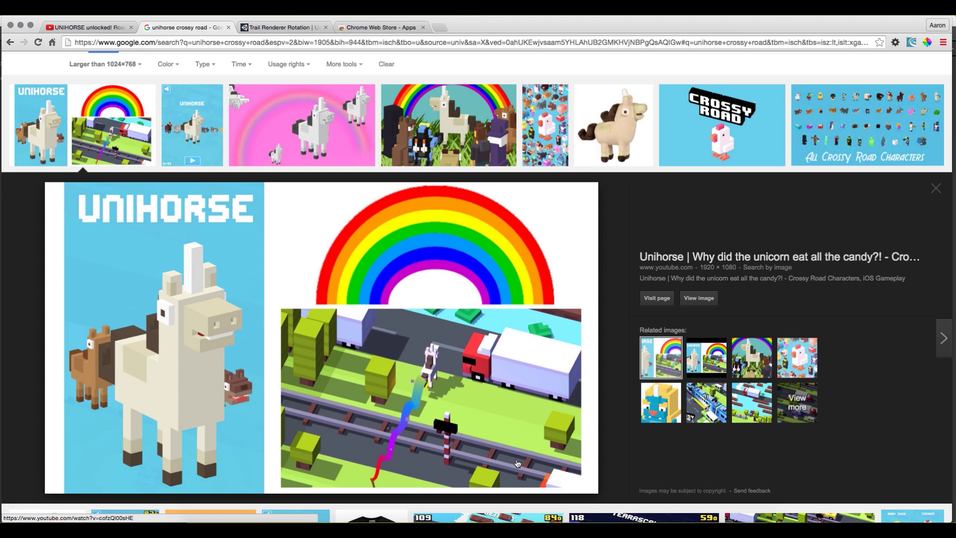
left_click(469, 517)
left_click(312, 520)
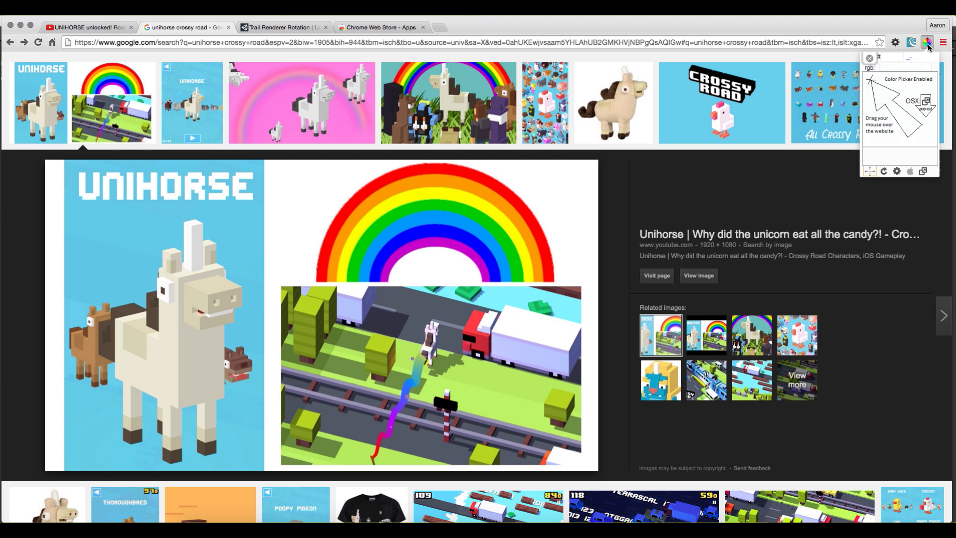
left_click(469, 518)
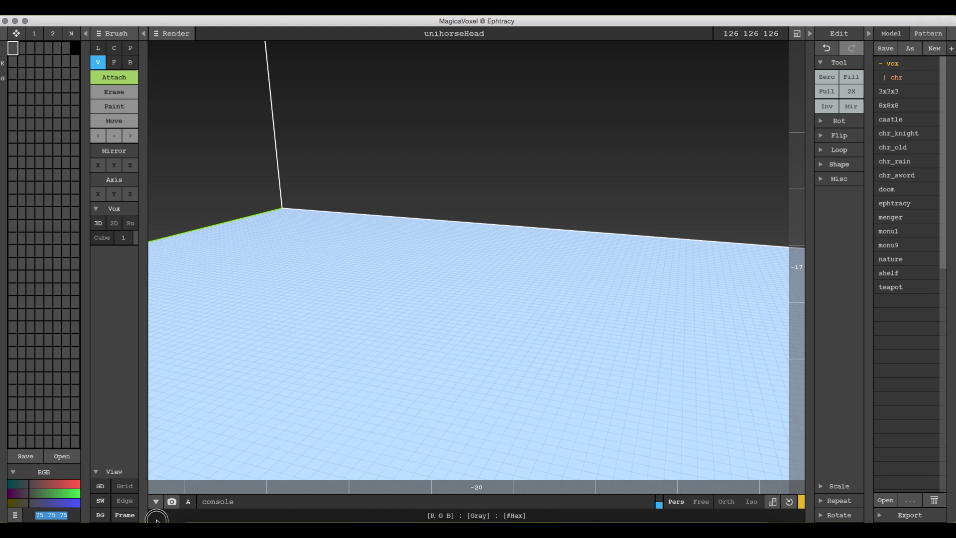
- Sample the muzzle's cream and the mane's brown from the browser image; set the second and third palette colours to 226 220 188 and 87 75 60
left_click(312, 520)
left_click(211, 294)
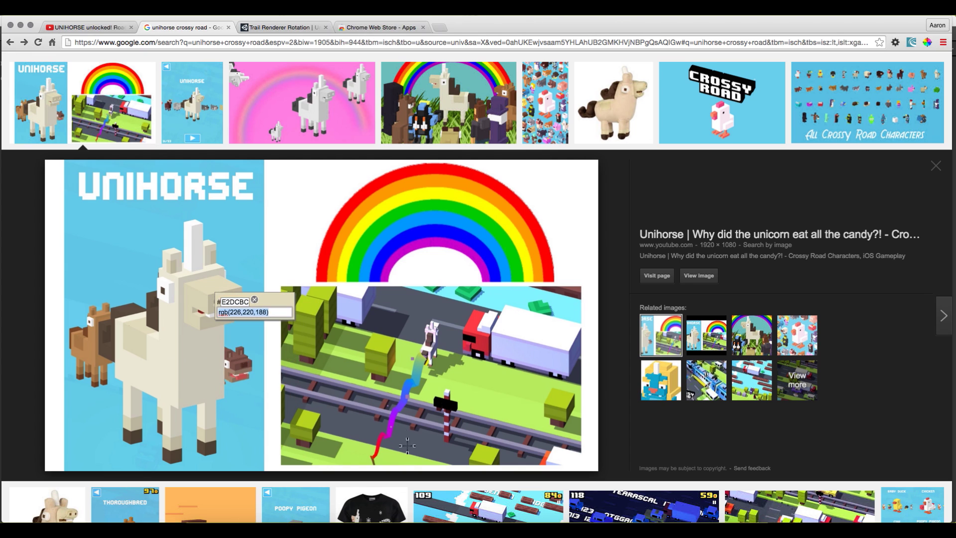
left_click(470, 518)
left_click(312, 520)
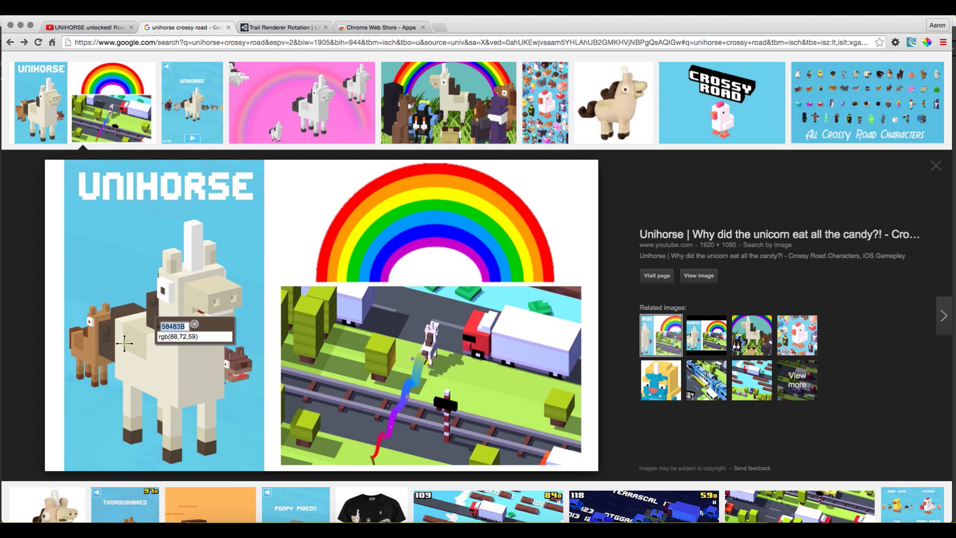
left_click(128, 307)
left_click(470, 517)
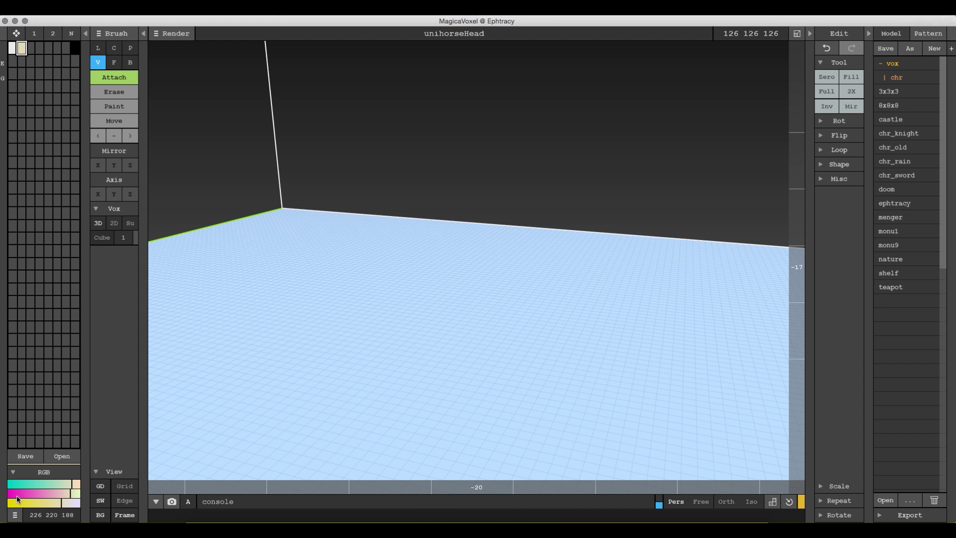
- Sample the mouth's dark red from the reference image for the fifth palette colour and set the fourth to white, 255 255 255
left_click(312, 520)
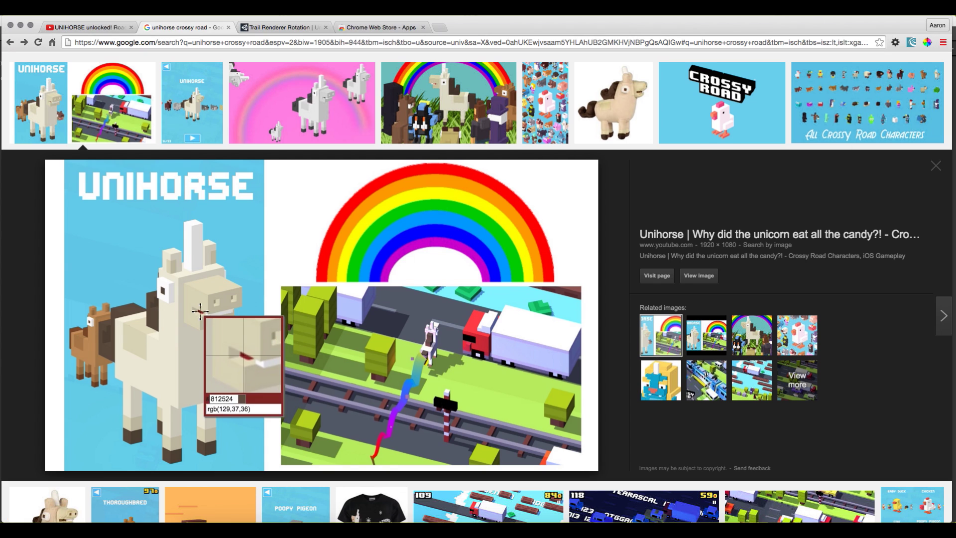
left_click(197, 314)
key("super+Tab")
left_click(33, 494)
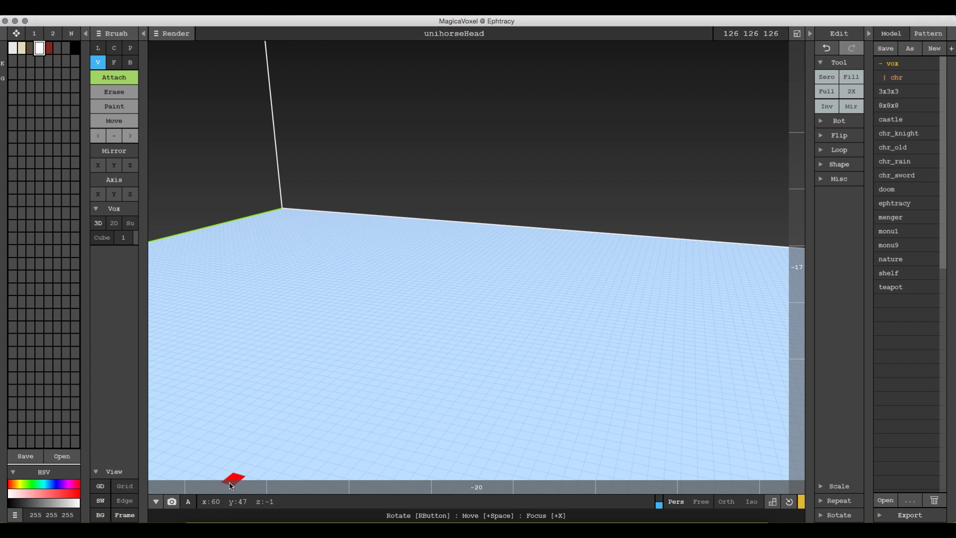
left_click(312, 520)
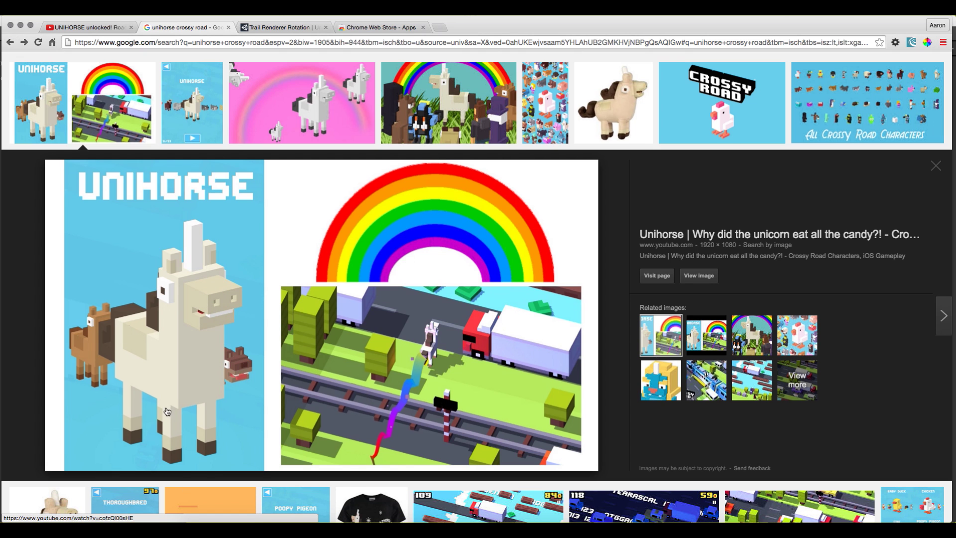
left_click(480, 521)
key("b")
left_click_drag(454, 375, 479, 348)
right_click_drag(480, 348, 404, 405)
key("l")
mouse_move(404, 406)
left_mouse_down()
mouse_move(356, 395)
mouse_move(267, 404)
left_mouse_up()
key("ctrl+z")
key("ctrl+z")
key("ctrl+z")
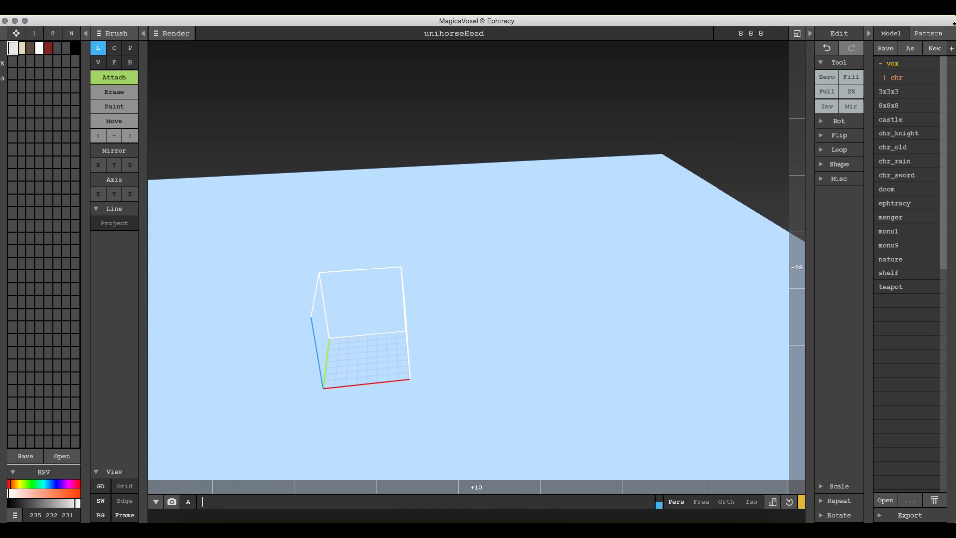
- Build an off-white slab across the 8 by 14 floor with the box brush, extrude its long side face, and check the browser reference
right_click_drag(473, 323, 557, 328)
key("b")
mouse_move(448, 278)
left_mouse_down()
mouse_move(559, 332)
mouse_move(580, 315)
left_mouse_up()
key("f")
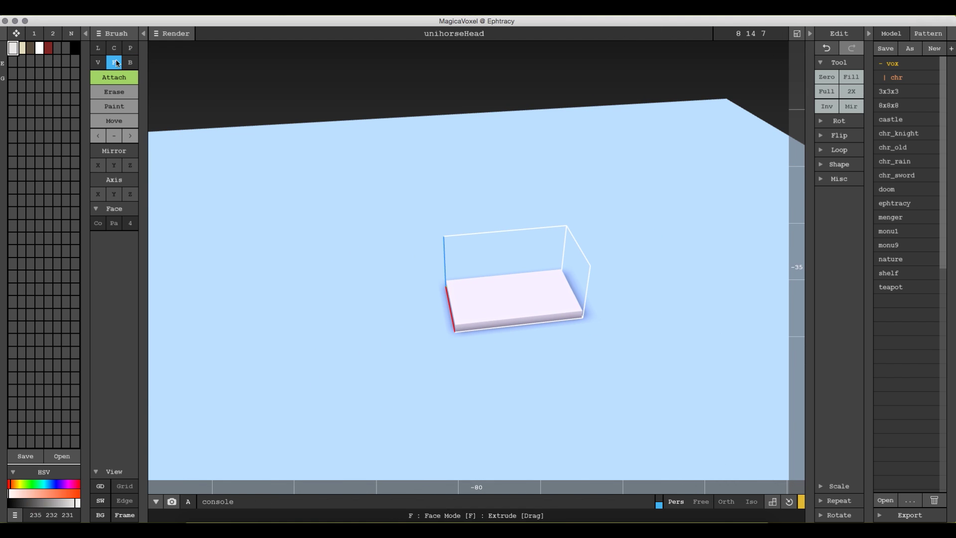
left_click_drag(514, 320, 499, 427)
left_click(301, 520)
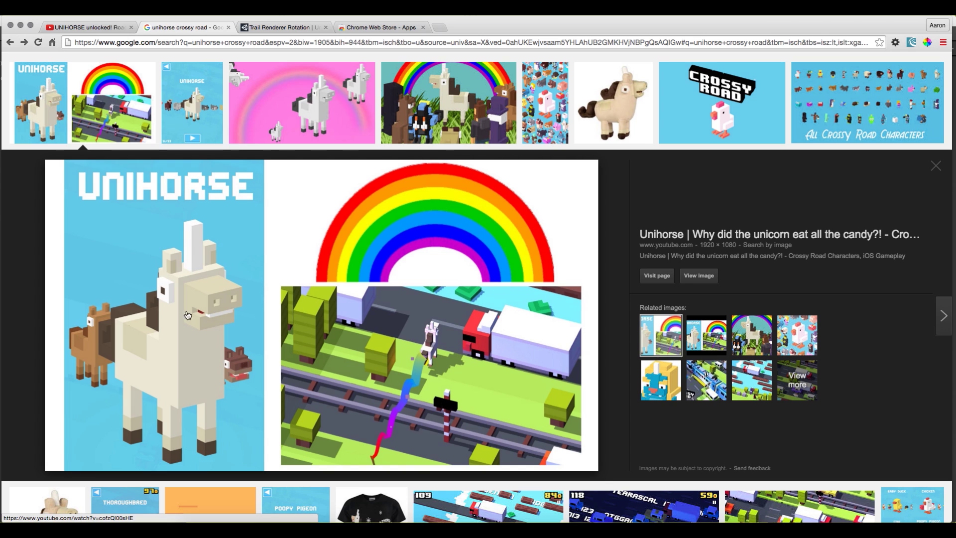
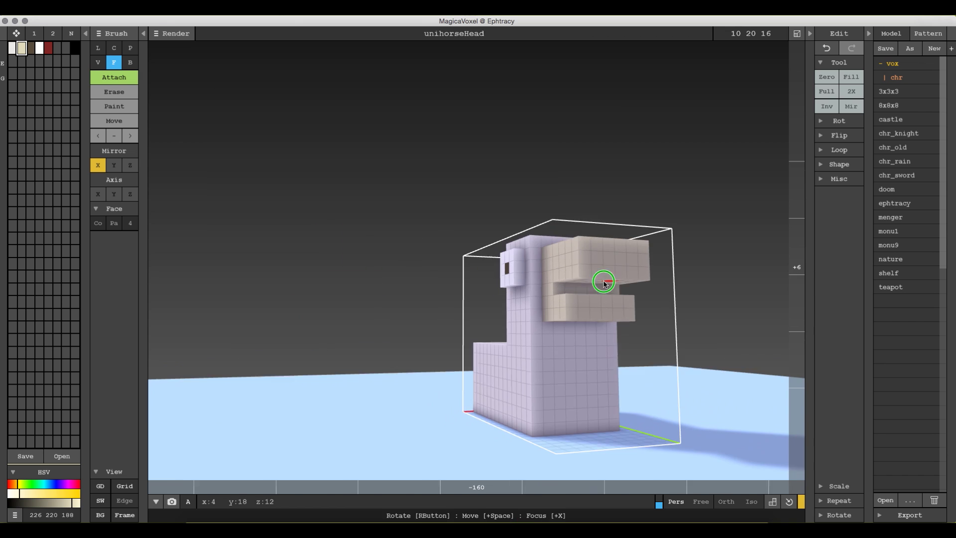
- Build mirrored off-white ears on top of the head and paint their inner front voxels cream, following the browser reference
mouse_move(463, 250)
right_mouse_down()
mouse_move(597, 265)
mouse_move(487, 227)
mouse_move(674, 329)
mouse_move(629, 337)
mouse_move(406, 302)
mouse_move(423, 286)
mouse_move(413, 149)
right_mouse_up()
key("a")
key("p")
key("super+Tab")
left_click(475, 520)
key("a")
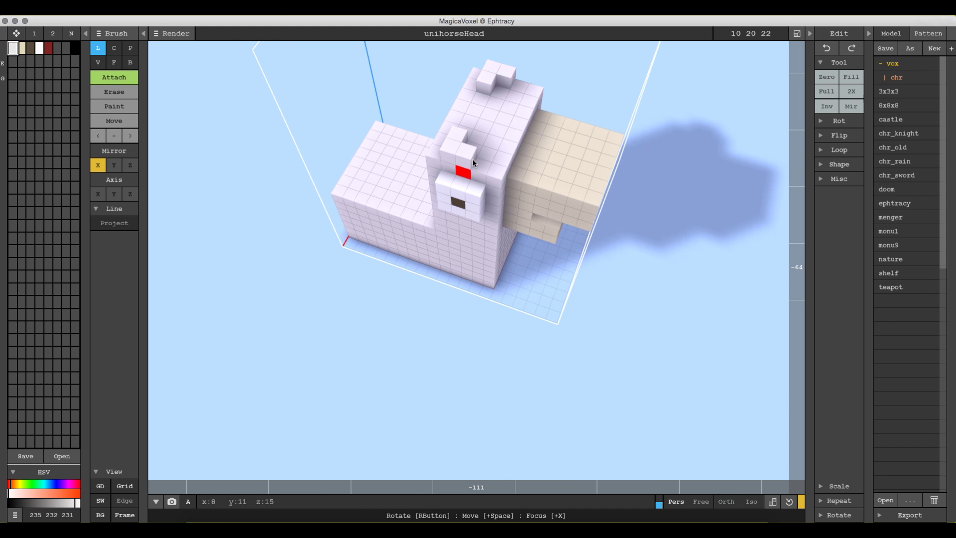
left_click(493, 90)
key("p")
mouse_move(497, 159)
right_mouse_down()
mouse_move(544, 160)
mouse_move(540, 207)
right_mouse_up()
key("a")
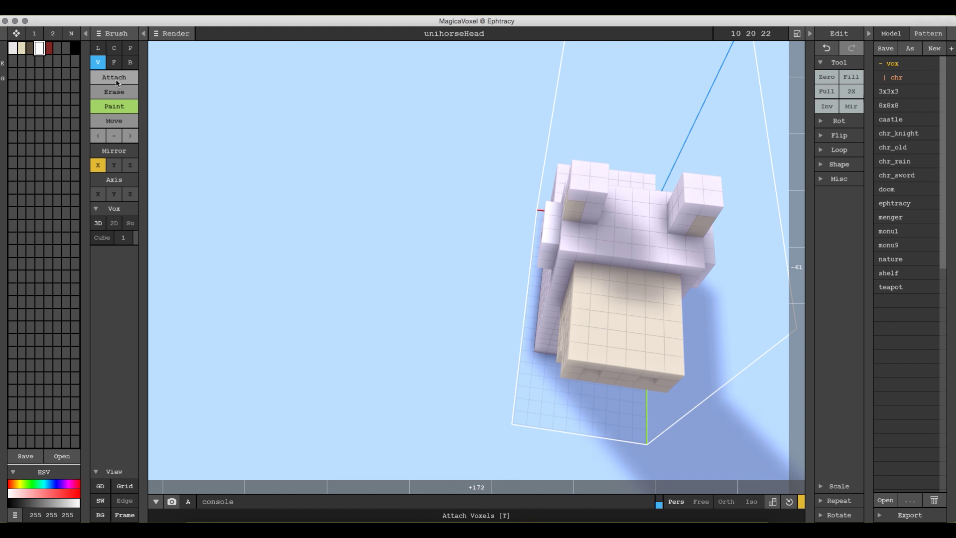
- Add the pure white horn on top of the head between the ears, checking it against the browser reference
left_click(625, 219)
right_click_drag(625, 220, 448, 349)
left_click(305, 520)
left_click(365, 520)
right_click_drag(672, 72, 548, 149)
- Colour the inside of the mouth dark red and compare it with the browser reference
left_click(48, 47)
left_click(361, 254)
left_click(306, 520)
left_click(365, 520)
- Build the brown stepped mane along the back of the neck with the box and voxel brushes
mouse_move(349, 251)
left_mouse_down()
mouse_move(388, 333)
mouse_move(337, 284)
left_mouse_up()
left_click(130, 62)
left_click(342, 335)
key("v")
right_click_drag(337, 284, 344, 286)
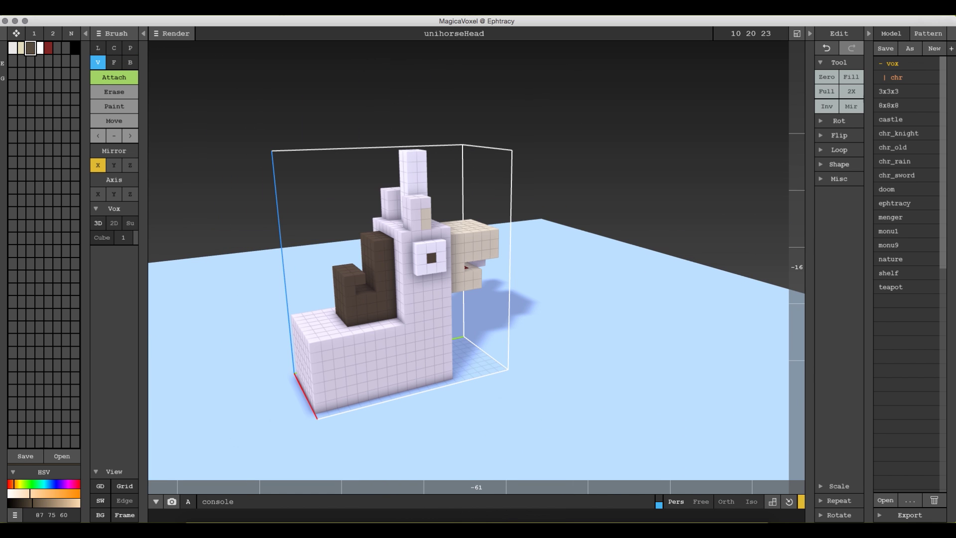
- Set the model size to 10 25 23 and move the horse forward to leave space behind the body
left_click_drag(751, 33, 748, 36)
left_click(114, 121)
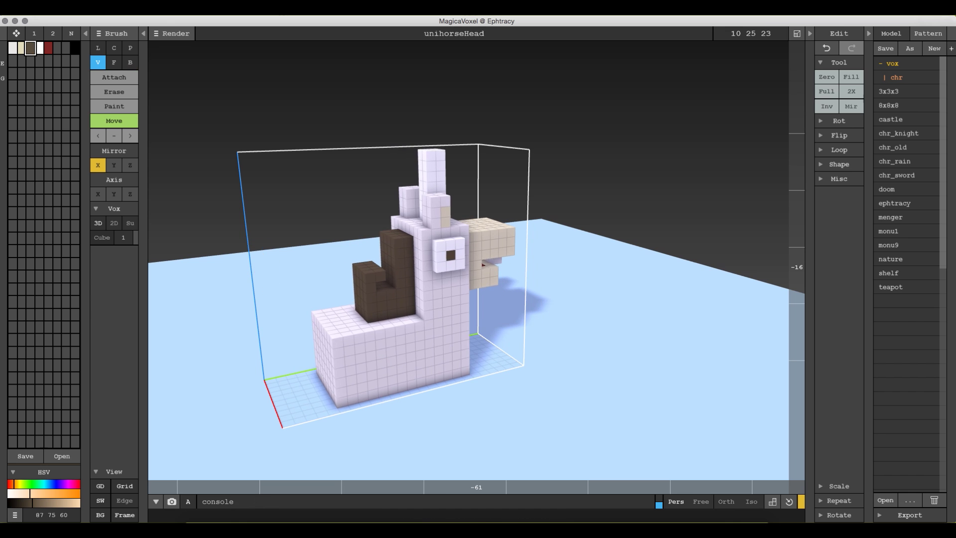
right_click_drag(270, 289, 394, 283)
- Attach a brown block behind the body as the base shape of the tail
key("b")
mouse_move(426, 335)
left_mouse_down()
mouse_move(390, 352)
mouse_move(349, 428)
left_mouse_up()
mouse_move(349, 428)
right_mouse_down()
mouse_move(137, 102)
mouse_move(277, 367)
right_mouse_up()
- Erase voxels straight through the brown tail block to carve it into a curled hook shape
key("v")
key("e")
left_click(273, 356)
left_click_drag(273, 356, 296, 394)
left_click(267, 390)
left_click(294, 420)
right_click_drag(294, 420, 264, 396)
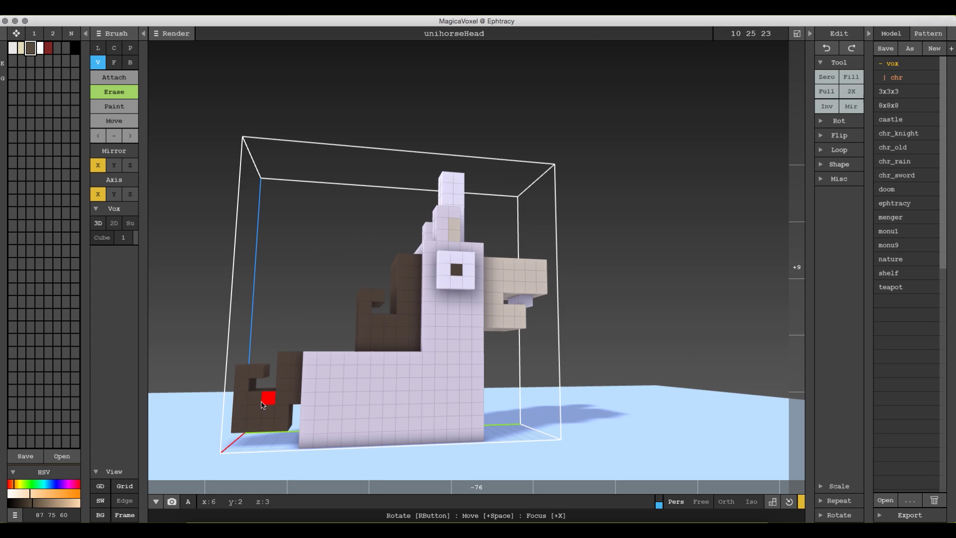
left_click(265, 397)
- Pick the cream colour and paint a rectangular patch on the flank and back near the tail
right_click_drag(306, 374, 344, 347)
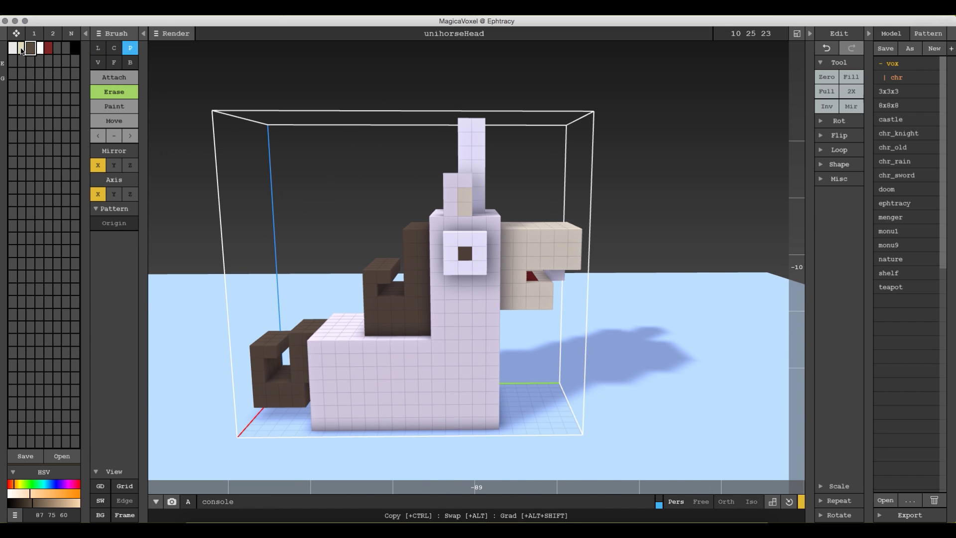
left_click(345, 347, "alt")
key("p")
mouse_move(345, 347)
left_mouse_down()
mouse_move(377, 344)
mouse_move(341, 371)
left_mouse_up()
- Set the model size to 10 25 31 and raise the horse to leave space beneath the body
mouse_move(341, 371)
right_mouse_down()
mouse_move(235, 367)
mouse_move(752, 44)
right_mouse_up()
double_click(766, 33)
type("31")
key("Return")
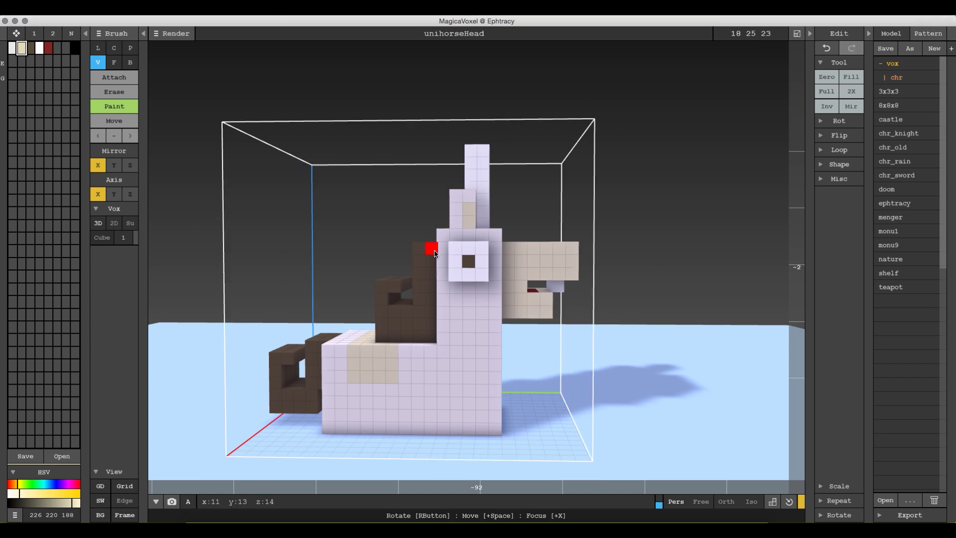
key("m")
- Attach off-white mirrored front and rear legs under the body and extrude them down to the floor
key("b")
mouse_move(498, 399)
right_mouse_down()
mouse_move(487, 323)
mouse_move(477, 367)
mouse_move(459, 341)
mouse_move(465, 361)
right_mouse_up()
left_click(473, 364, "alt")
key("a")
left_click_drag(465, 360, 466, 428)
mouse_move(465, 428)
right_mouse_down()
mouse_move(471, 383)
mouse_move(315, 358)
right_mouse_up()
key("f")
right_click_drag(239, 421, 349, 299)
- Paint the lower part of all four legs cream and the hooves dark brown
key("p")
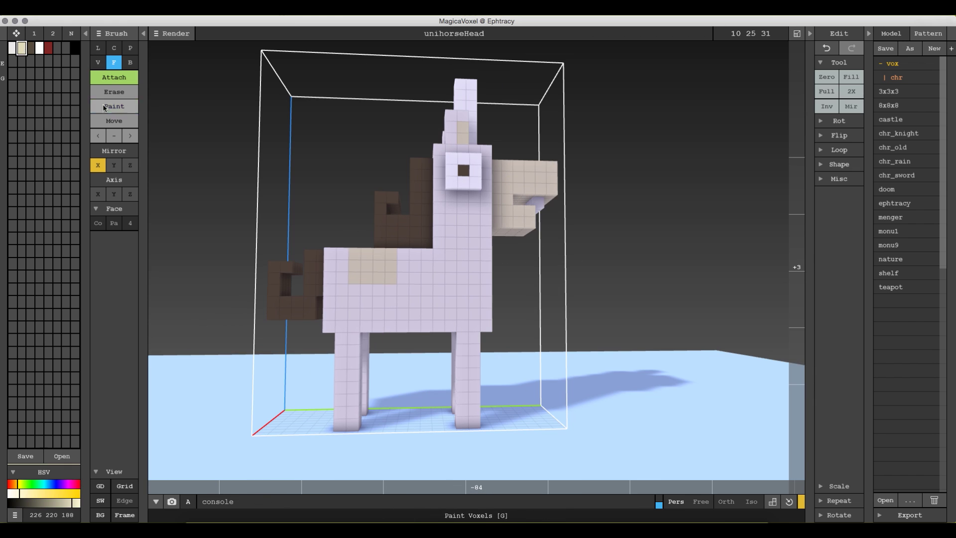
key("v")
mouse_move(465, 394)
left_mouse_down()
mouse_move(346, 390)
mouse_move(355, 413)
mouse_move(466, 423)
left_mouse_up()
left_click(341, 393)
left_click(30, 48)
right_click_drag(465, 423, 128, 518)
- Preview the finished horse in the render view from both sides and return to the editor
scroll(448, 299, "down", 3)
right_click_drag(448, 298, 726, 110)
key("Tab")
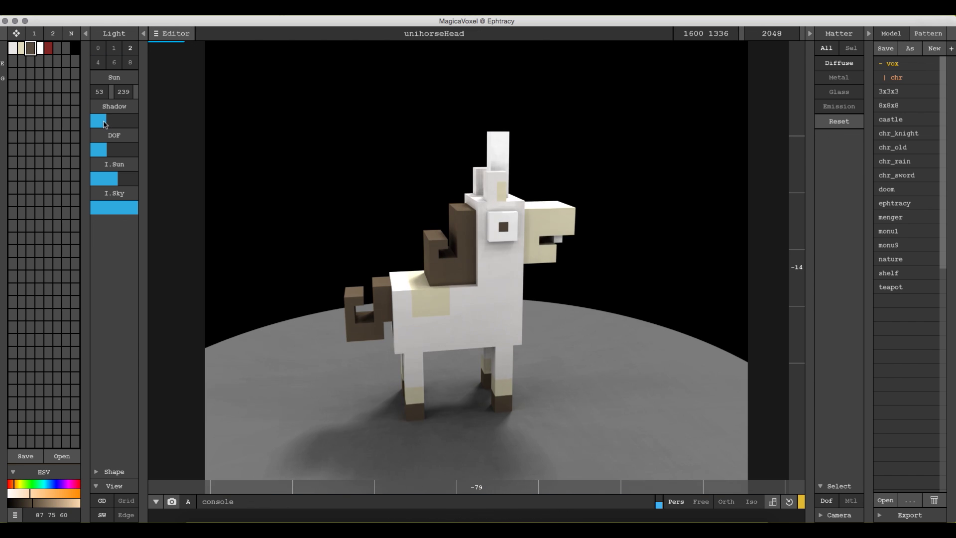
right_click_drag(450, 309, 608, 283)
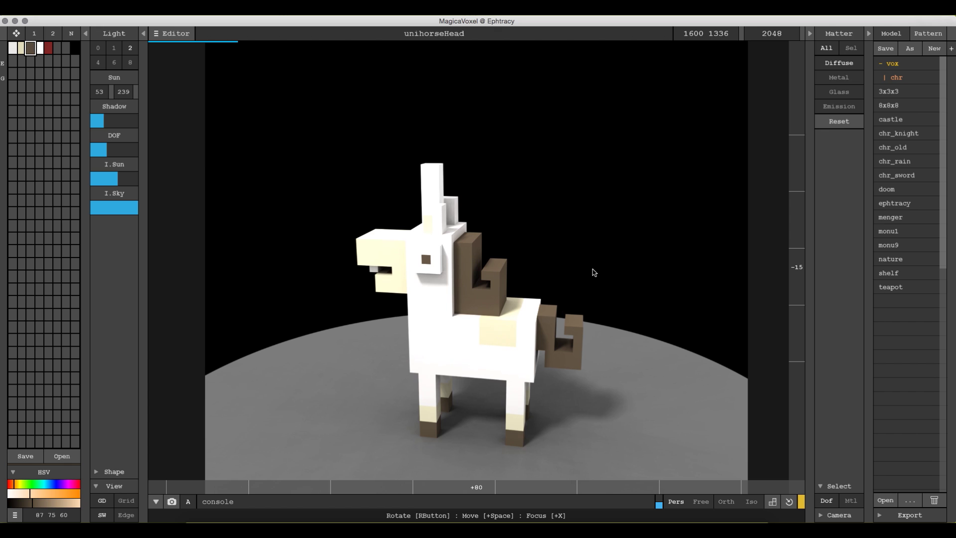
left_click(171, 33)
scroll(479, 235, "down", 2)
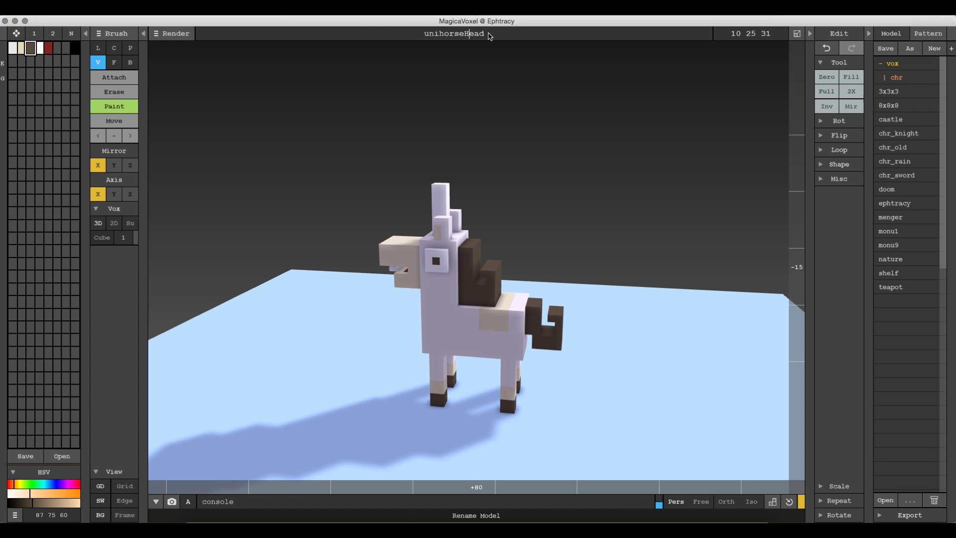
- Rename the model Unihorse and export it as unihorseHead.obj into the Unihrose folder, replacing the existing file
left_click(372, 31)
type("Unihorse")
left_click(84, 16)
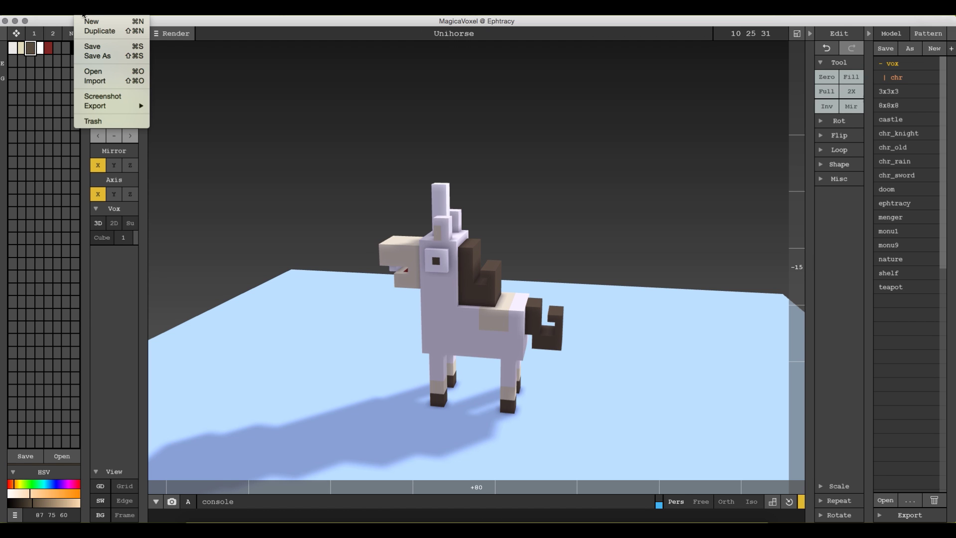
mouse_move(106, 111)
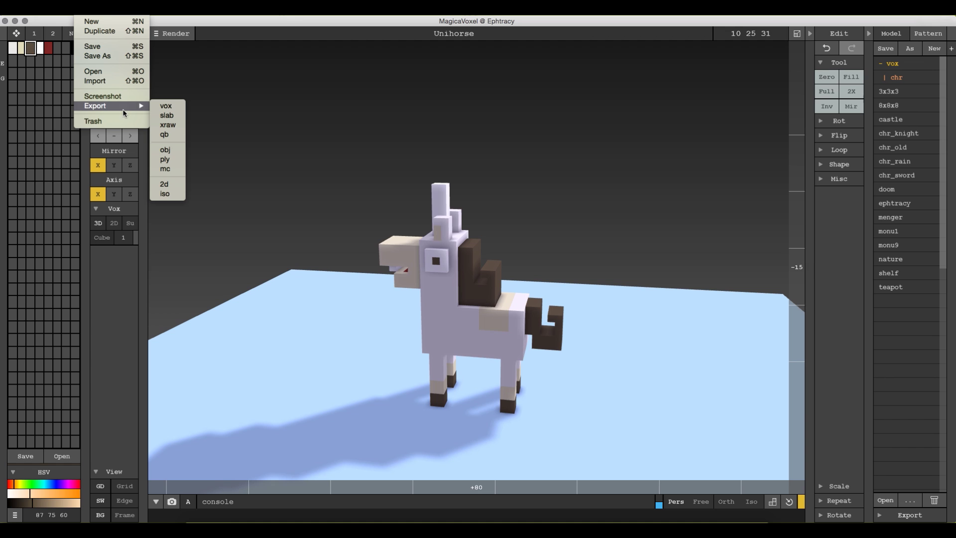
left_click(169, 154)
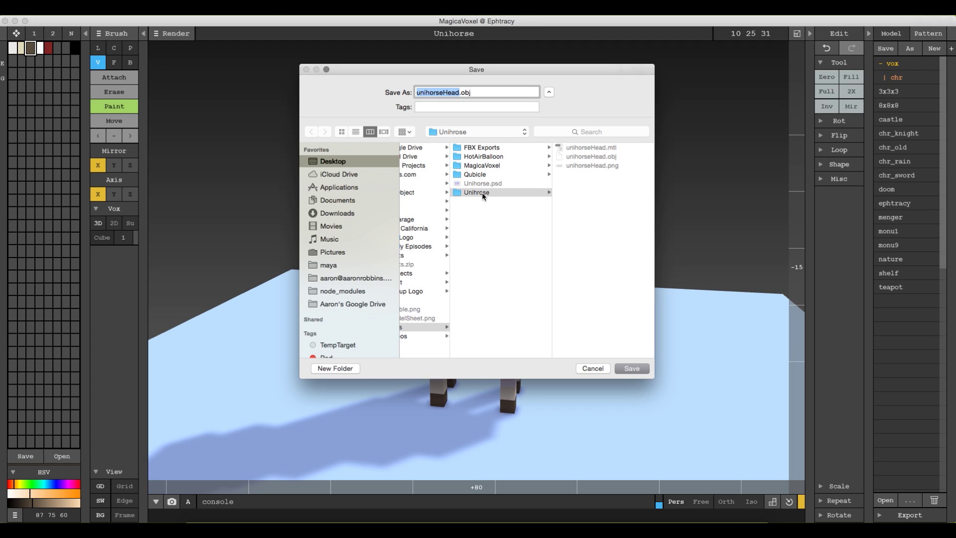
left_click(634, 370)
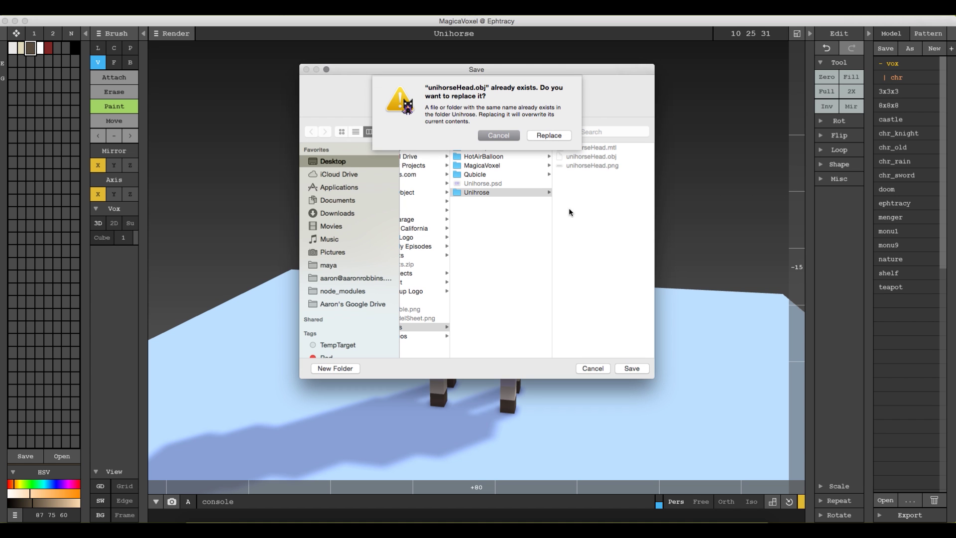
left_click(549, 108)
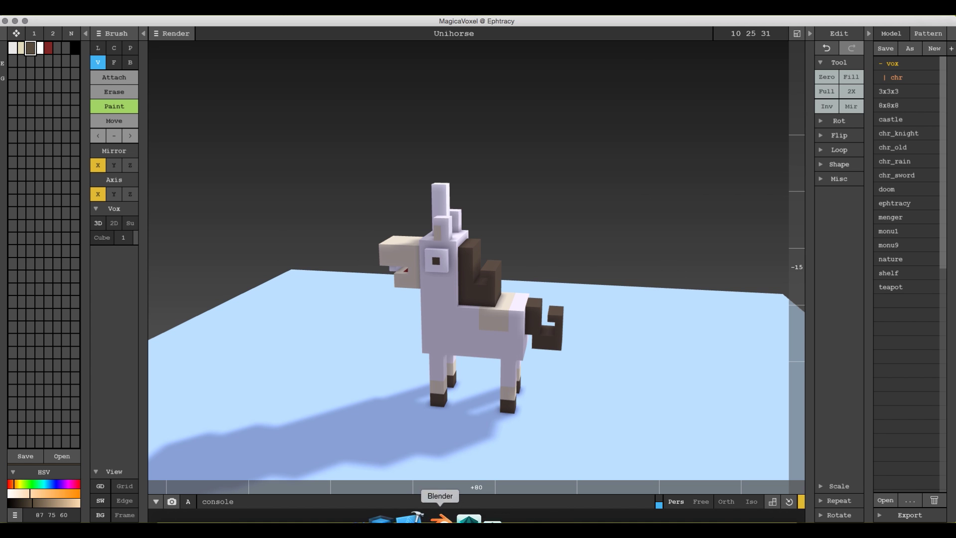
- Switch to Unity and set the import scale factor of unihorseHead in the Models > Unihorse folder to 0.1
left_click(365, 518)
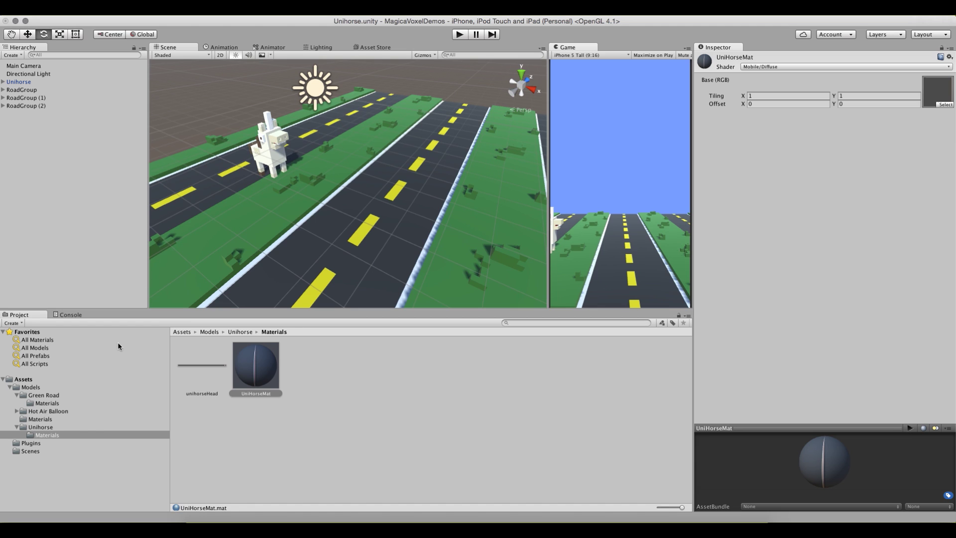
left_click(38, 427)
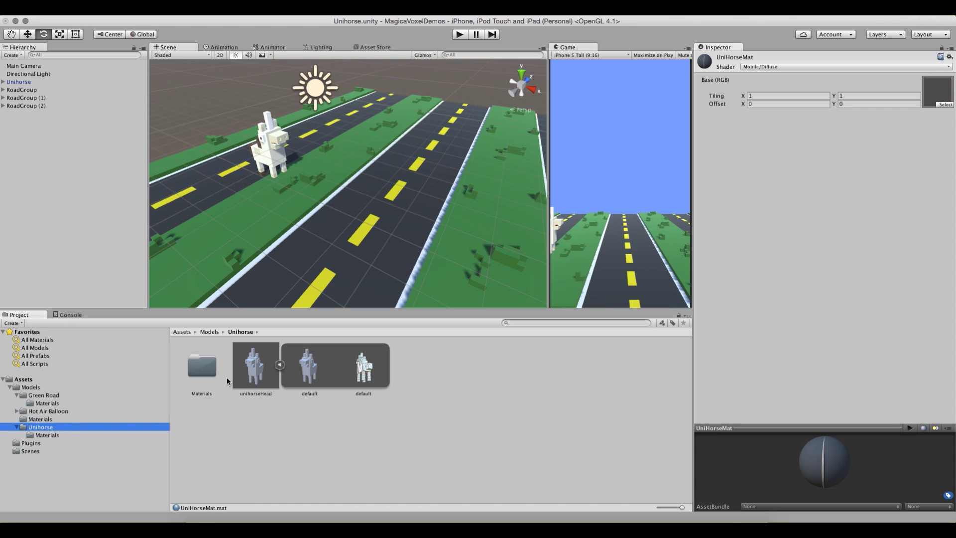
left_click(255, 368)
left_click(279, 364)
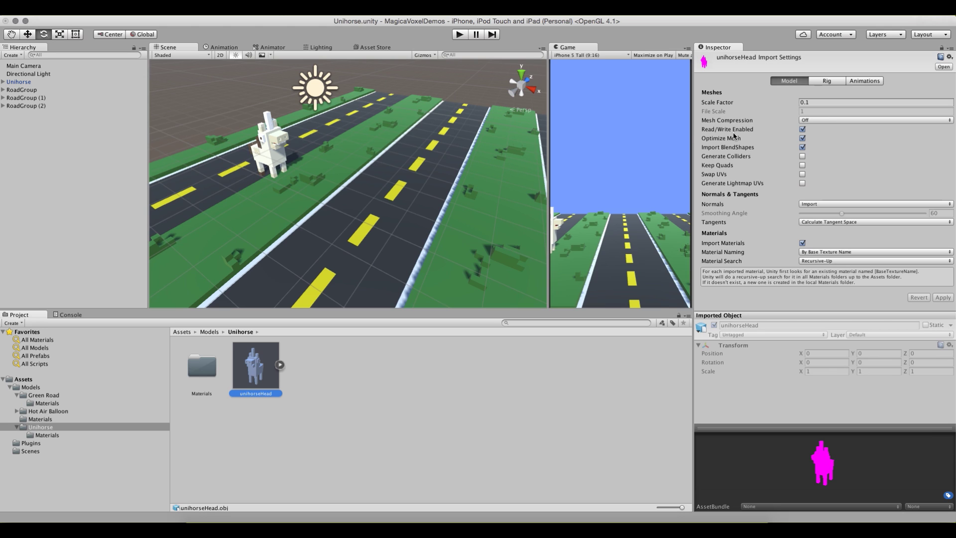
left_click(820, 102)
type(".1")
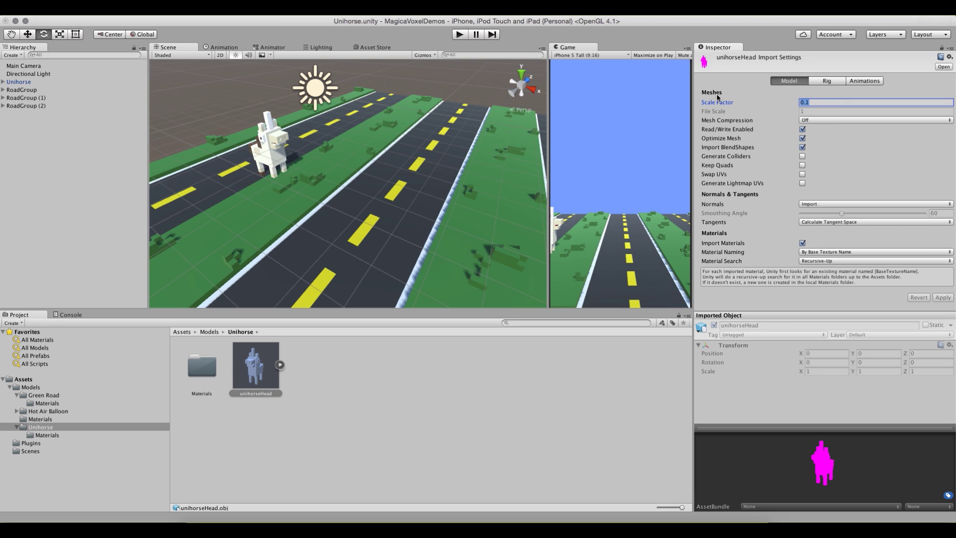
left_click(942, 297)
- Try placing two copies of the unihorseHead model on the road and the grass, and undo both placements
left_click_drag(273, 352, 370, 184)
left_click_drag(251, 380, 493, 209)
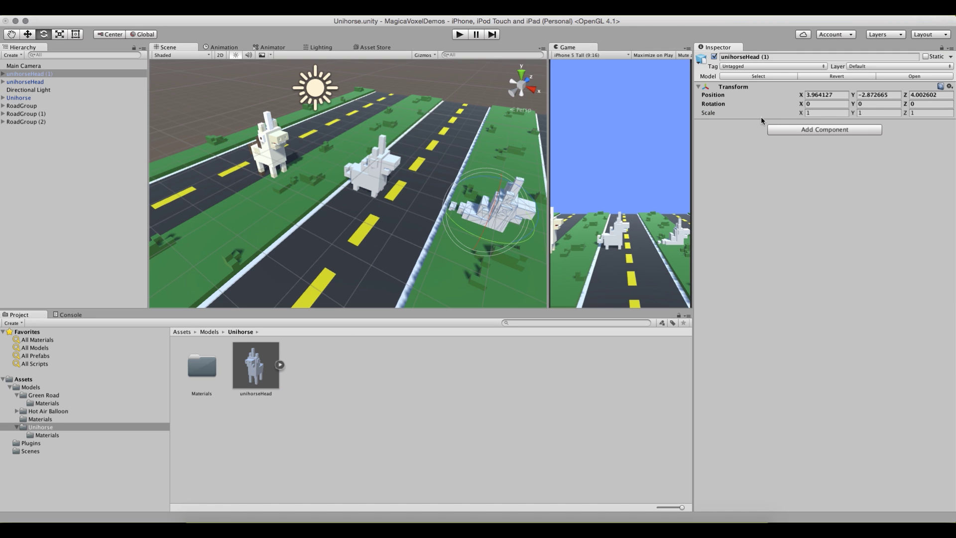
key("super+z")
key("super+z")
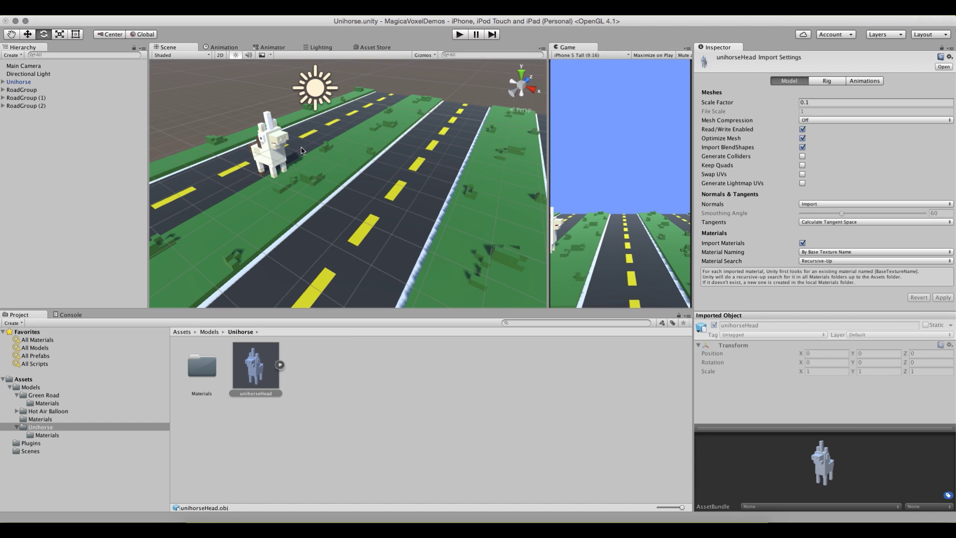
- Examine the components of the scene's Unihorse object and of its Effects child
left_click(275, 146)
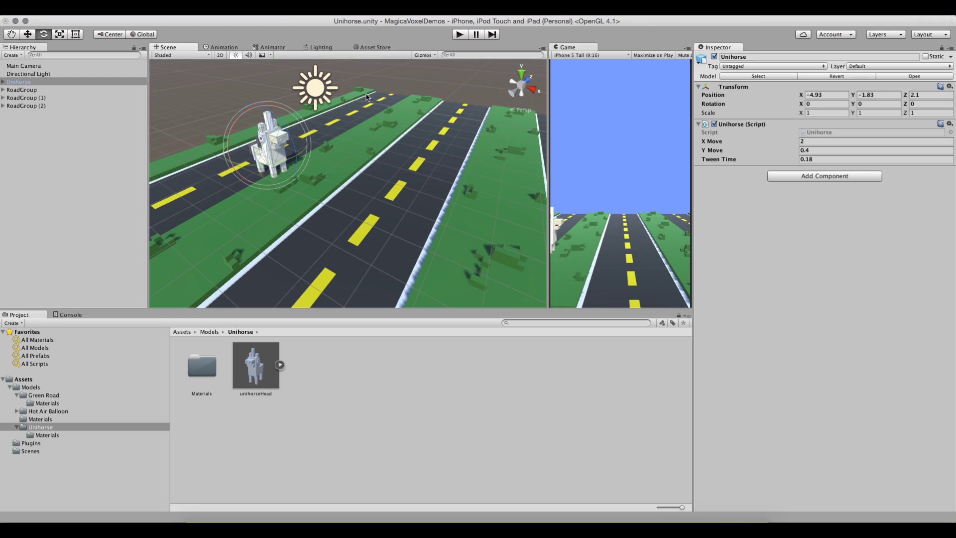
left_click(384, 73)
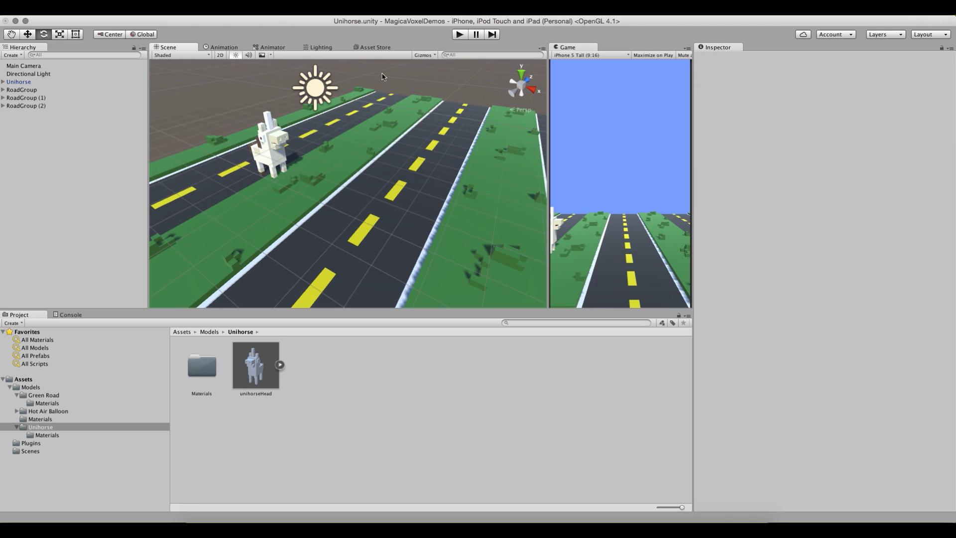
left_click(3, 82)
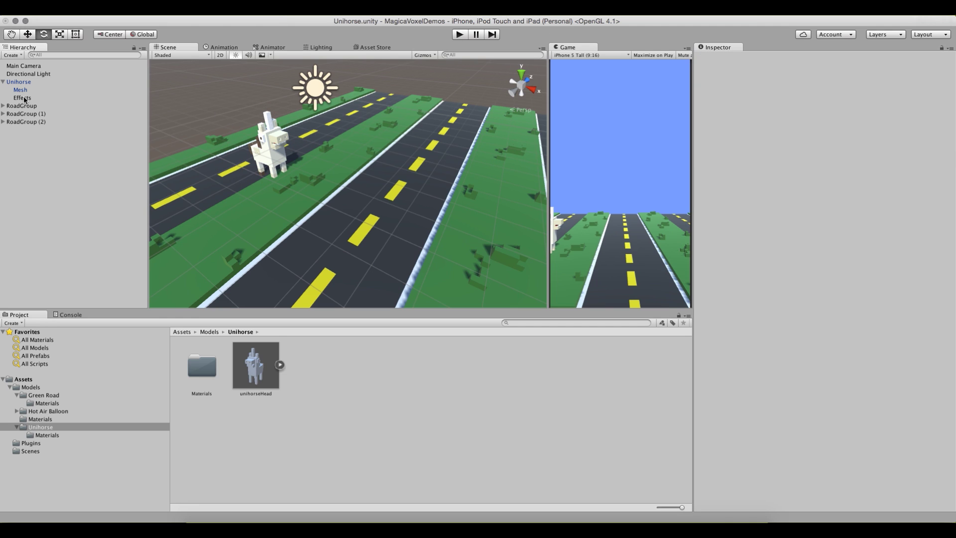
left_click(23, 98)
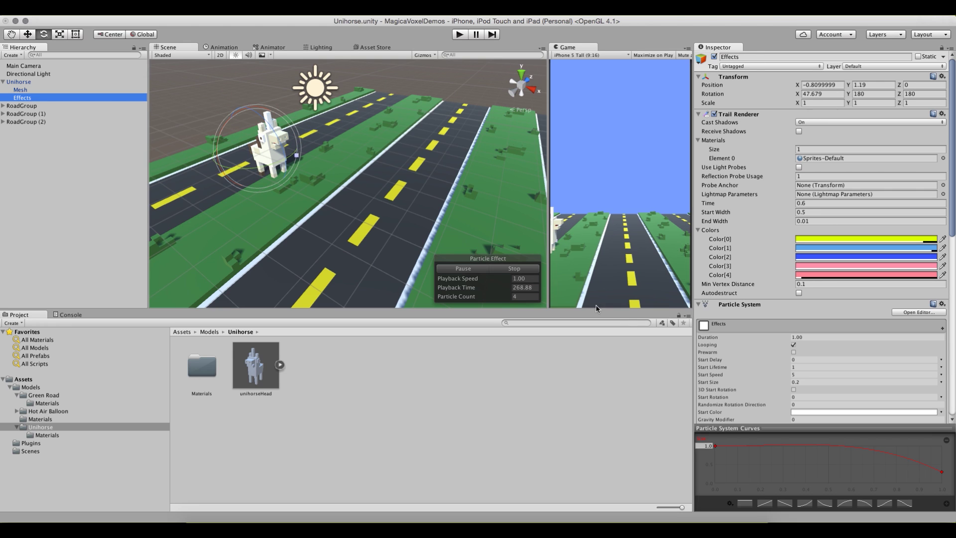
- Run the Unihorse scene in play mode to preview the character, and stop it
left_click(423, 68)
left_click(457, 36)
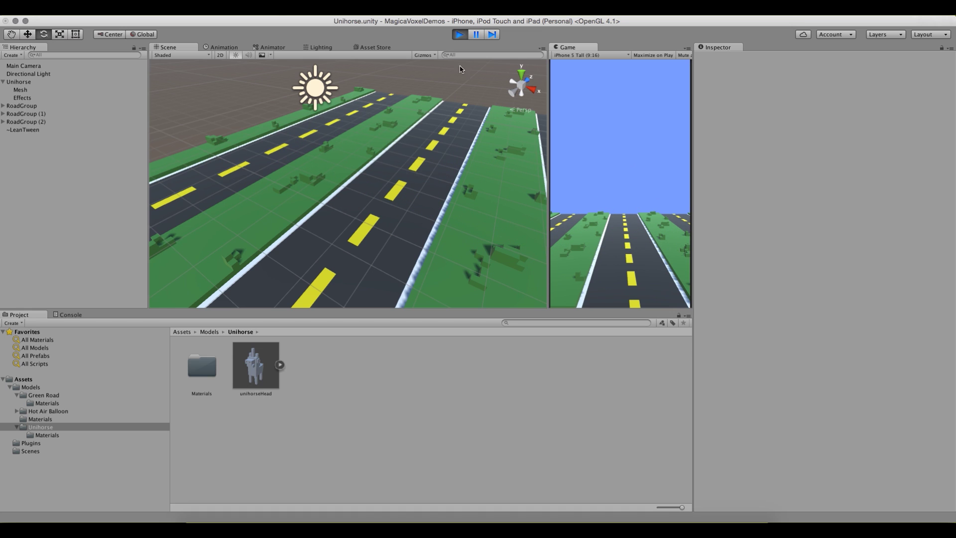
left_click(457, 38)
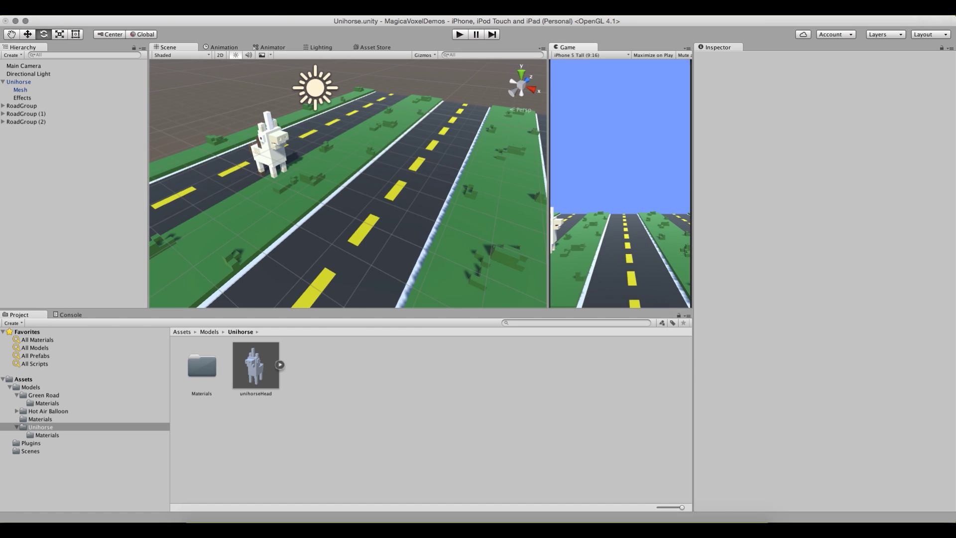
- Create a new empty scene, saving the changes made to the Unihorse scene
left_click(67, 13)
left_click(69, 22)
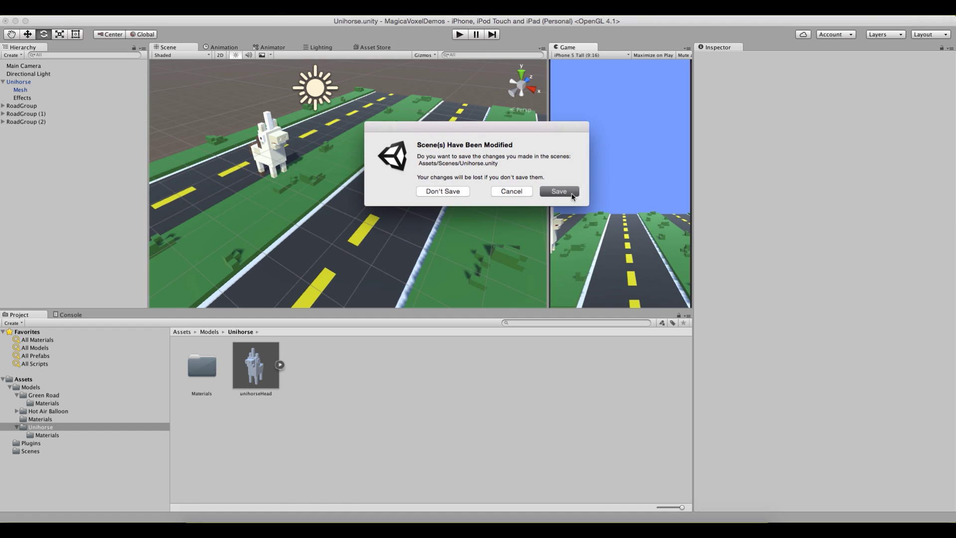
left_click(572, 196)
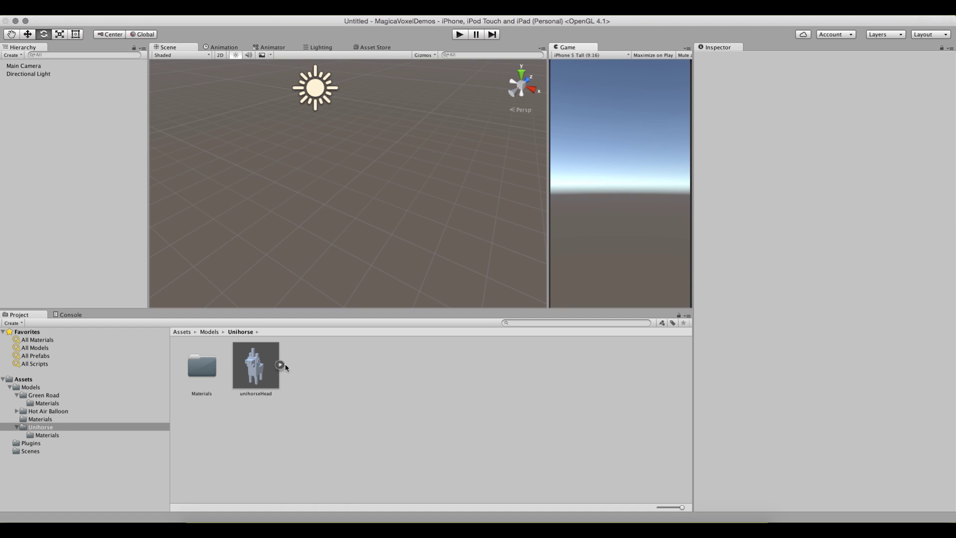
- Delete the Materials subfolder and the unihorseHead model from the Models > Unihorse folder
left_click(249, 368)
left_click(204, 371, "shift")
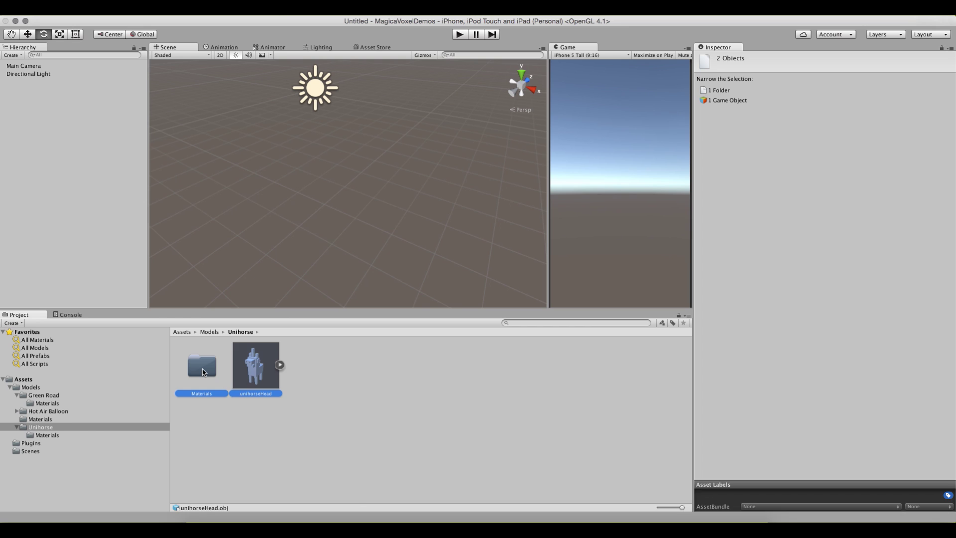
key("super+BackSpace")
- Import unihorseHead.obj from Voxel Projects > Unihrose on the Desktop as a new asset into the Unihorse folder
right_click(244, 353)
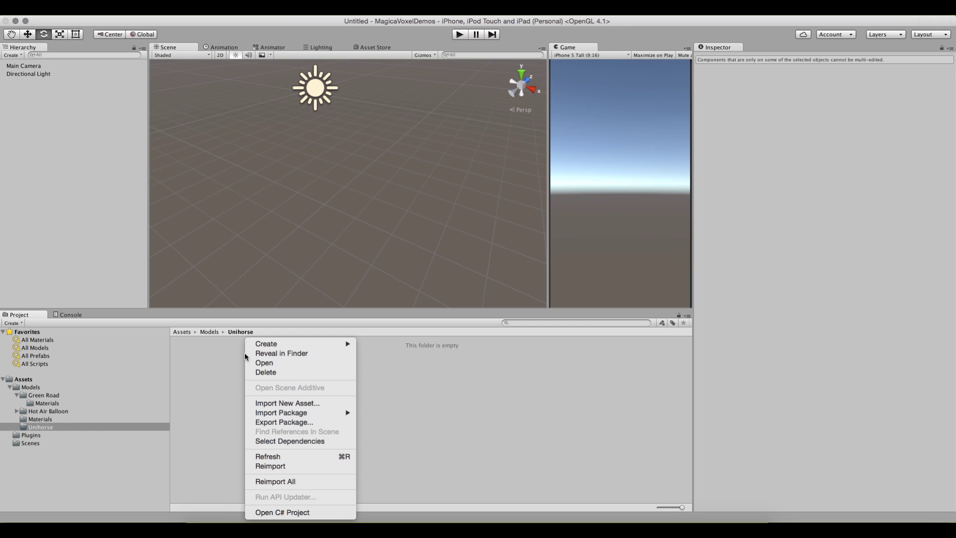
left_click(290, 402)
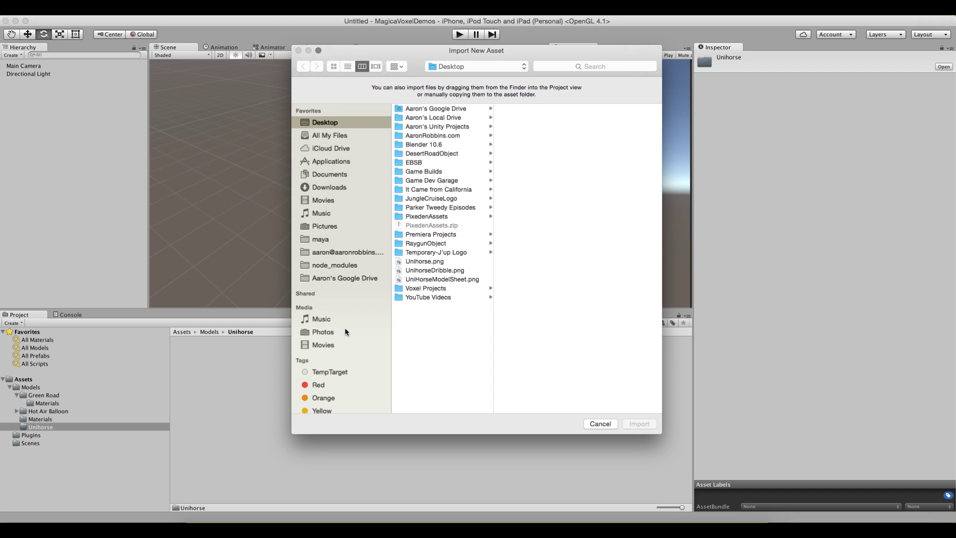
left_click(425, 289)
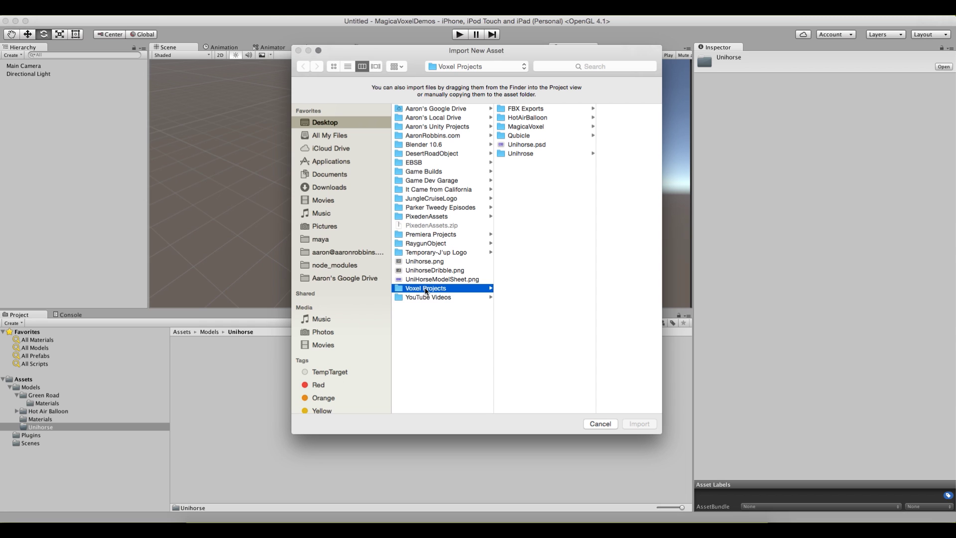
left_click(522, 153)
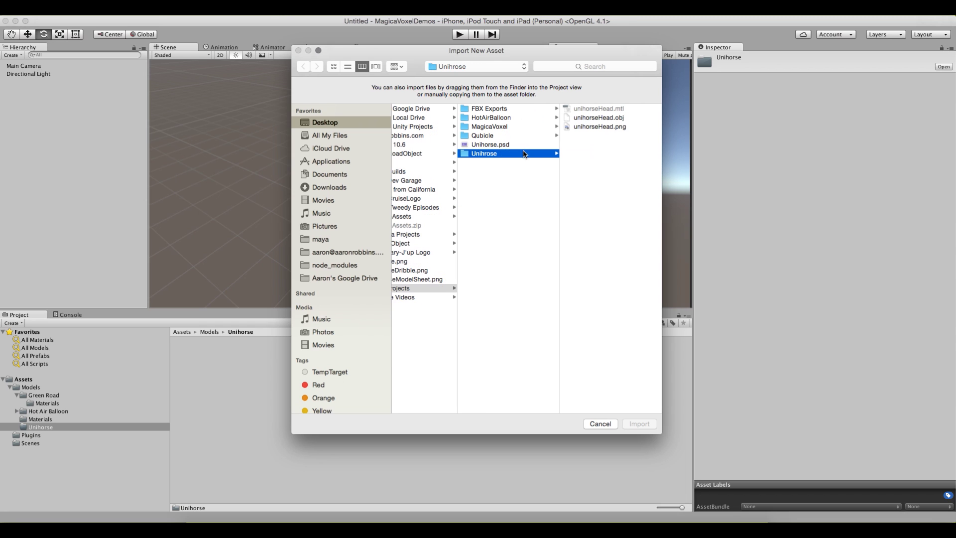
left_click(623, 118)
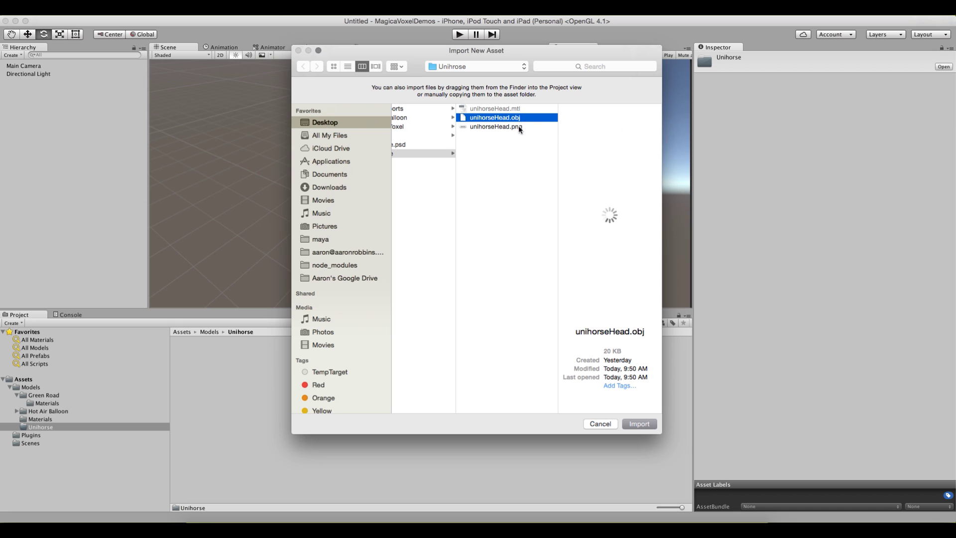
left_click(504, 127)
left_click(493, 117)
left_click(646, 424)
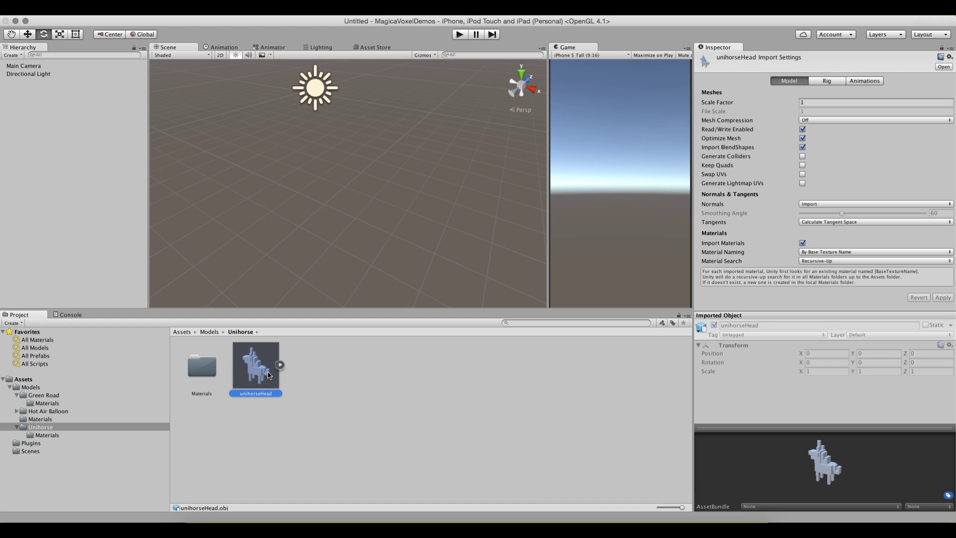
- Rename the imported unihorseHead model asset to Unihorse
left_click(281, 365)
left_click(279, 364)
type("UNihorse")
key("Return")
- Place the Unihorse model in the scene and set its position to 0, 0, 0
left_click_drag(256, 369, 368, 182)
scroll(369, 181, "down", 5)
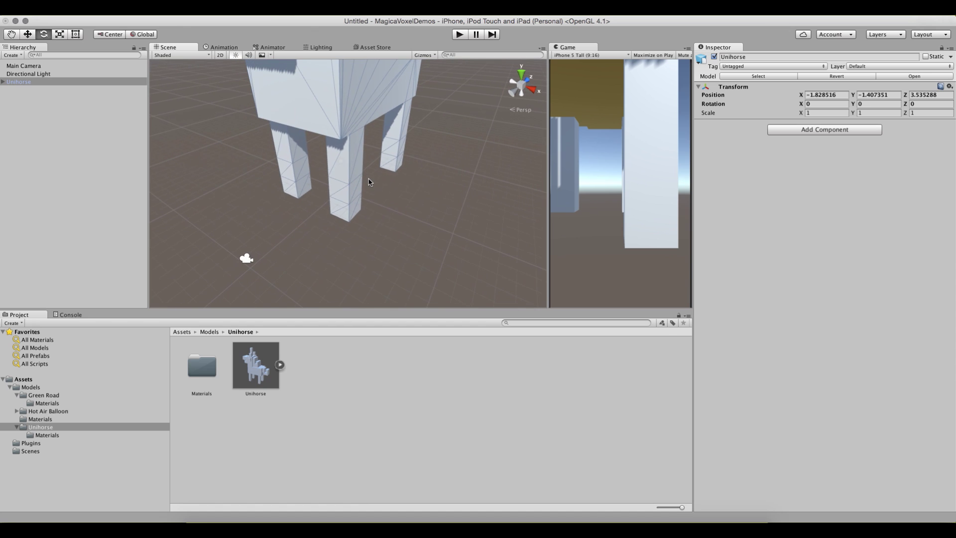
left_click(826, 95)
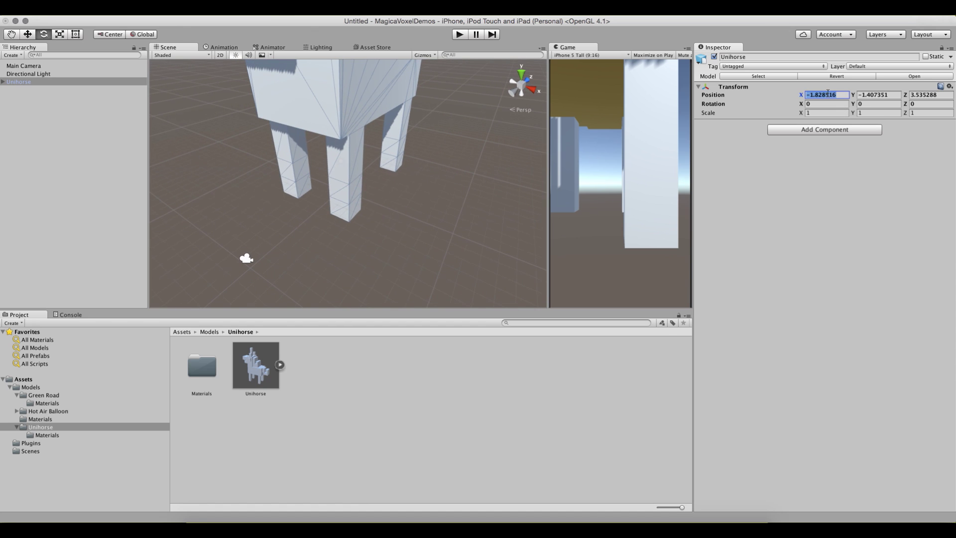
type("0")
key("Tab")
type("0")
key("Tab")
type("0")
- Set the Unihorse model's import scale factor to .1 and apply the import settings
left_click(264, 363)
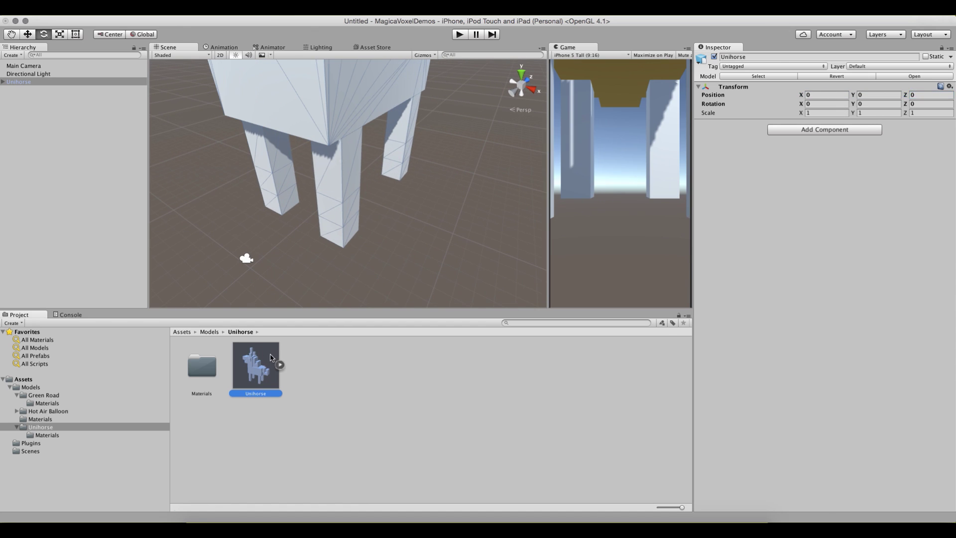
left_click(824, 81)
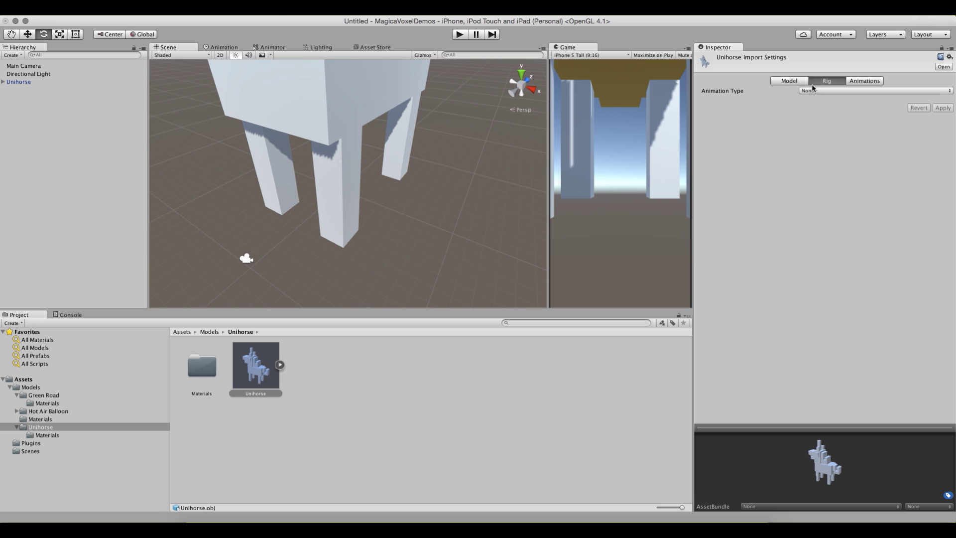
left_click(791, 81)
left_click(811, 102)
type(".1")
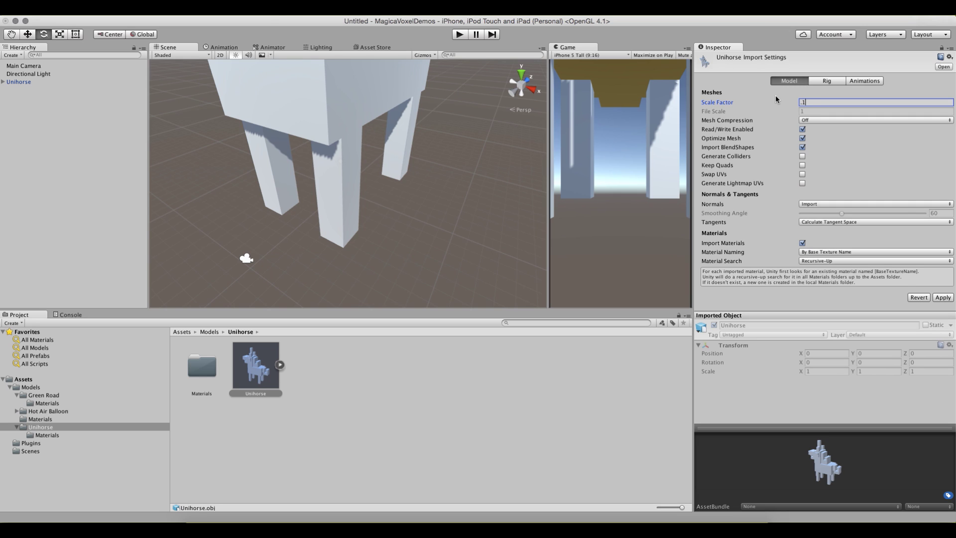
left_click(943, 298)
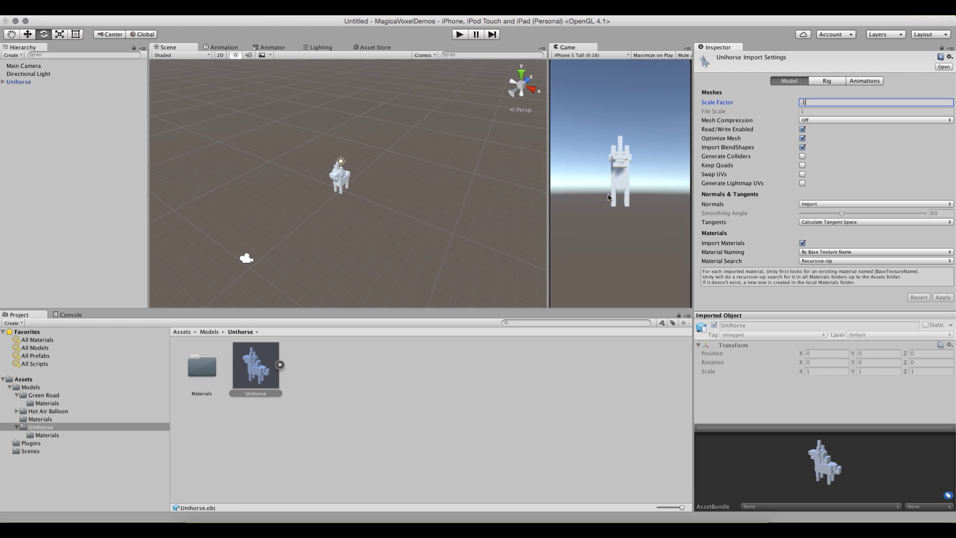
- Rotate the Unihorse in the scene freehand to about -96 degrees around the Y axis
left_click(341, 183)
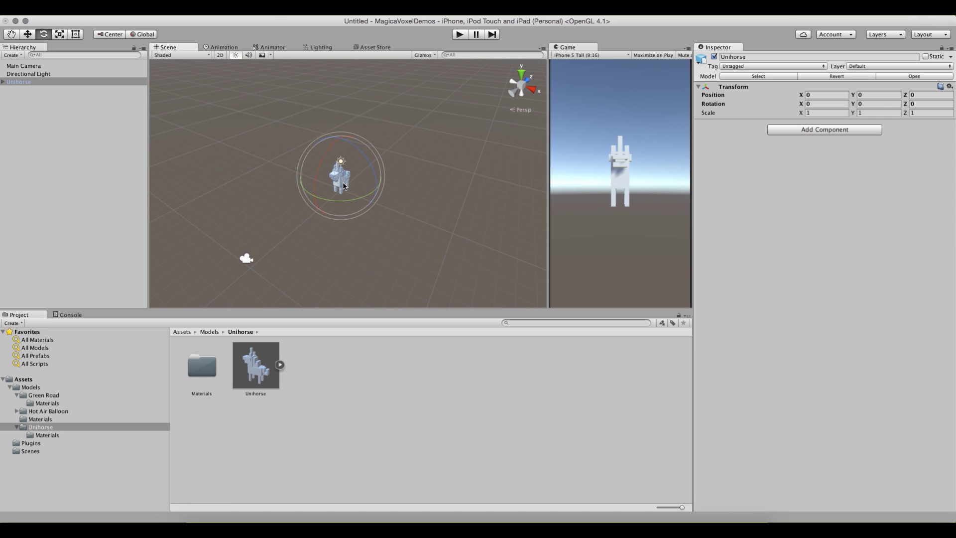
left_click_drag(342, 199, 505, 166)
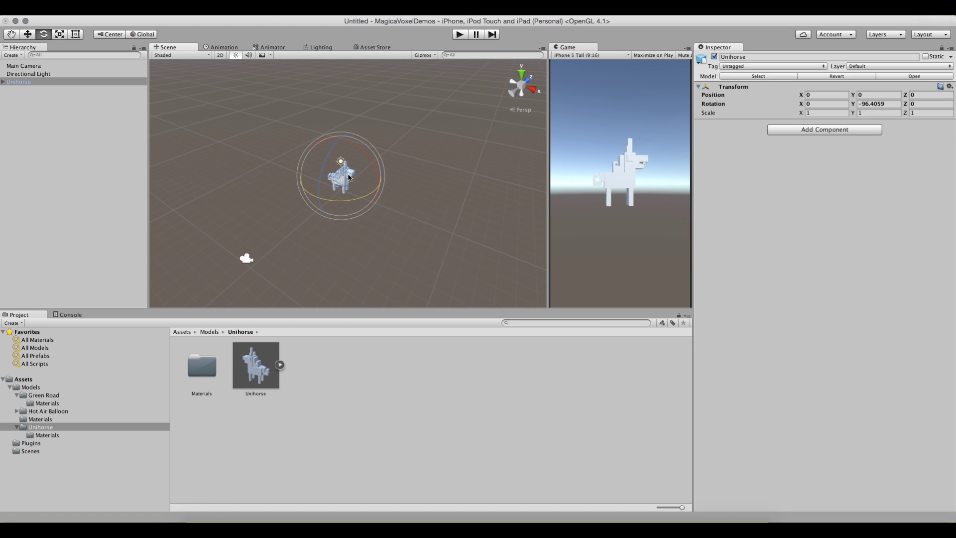
scroll(336, 203, "up", 3)
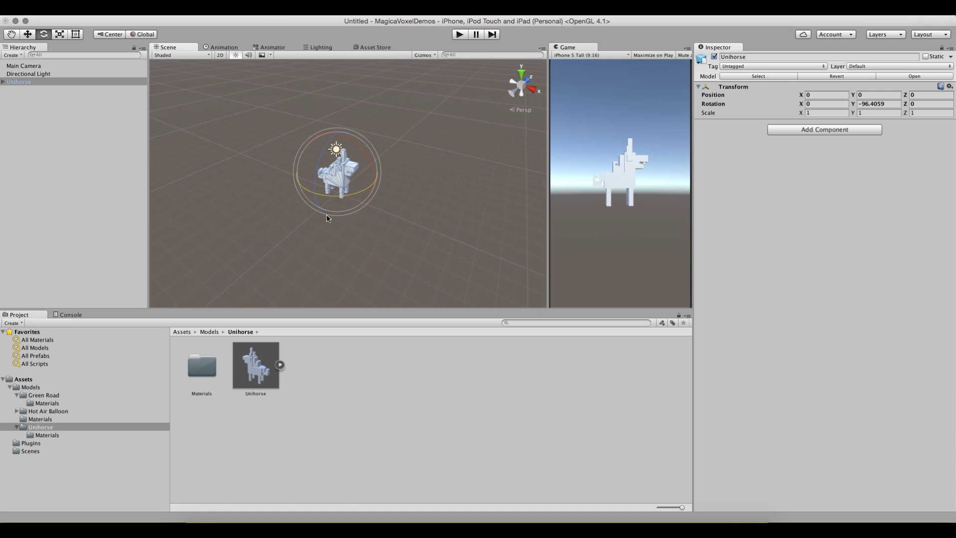
- In the Unihorse model's Materials folder, start a new asset import and choose unihorseHead.png from Voxel Projects' Unihrose folder
double_click(212, 368)
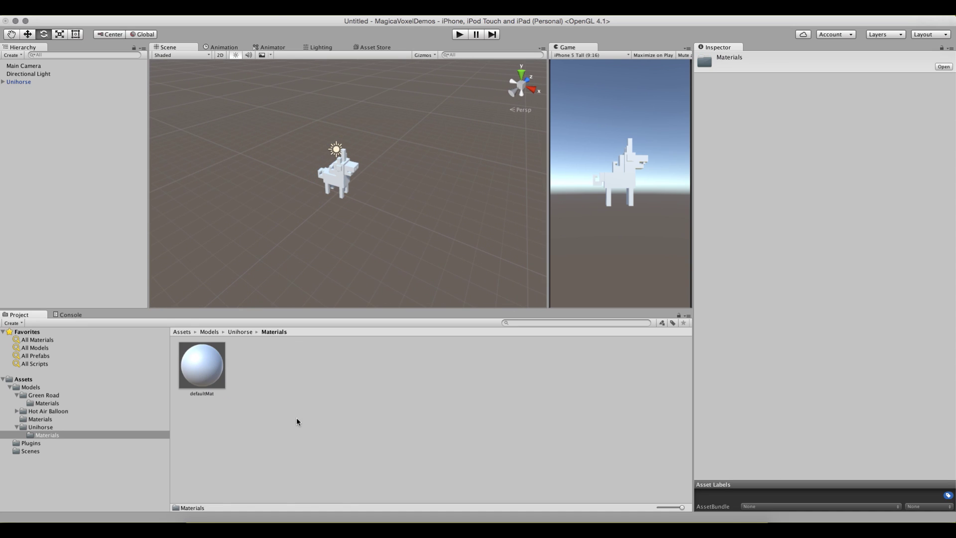
mouse_move(201, 366)
left_mouse_down()
mouse_move(269, 293)
mouse_move(337, 187)
mouse_move(302, 257)
mouse_move(201, 378)
left_mouse_up()
right_click(261, 398)
left_click(276, 402)
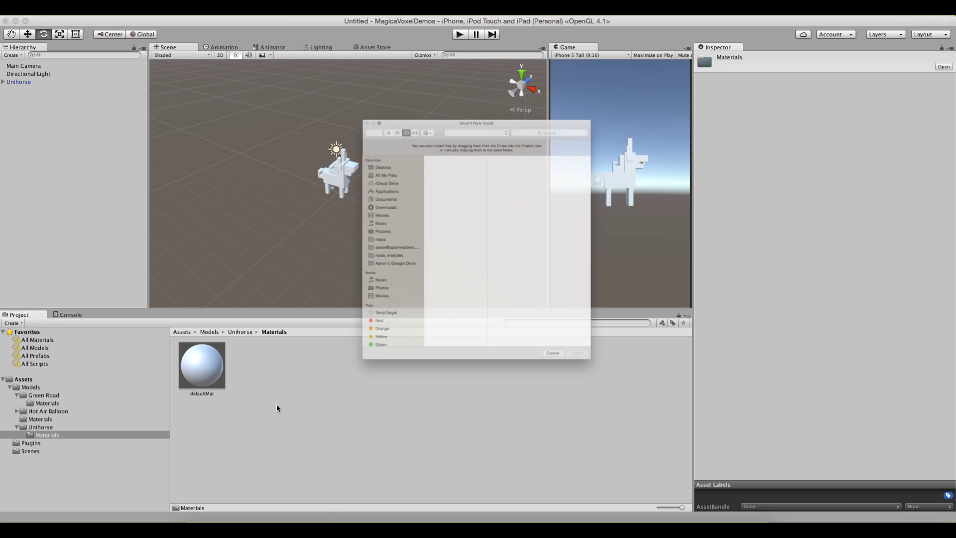
left_click(429, 291)
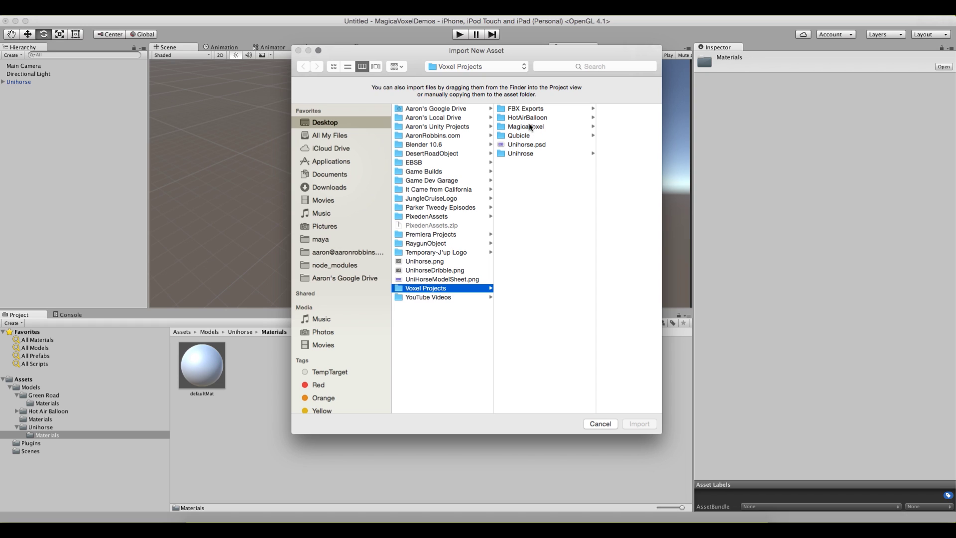
left_click(521, 154)
left_click(612, 127)
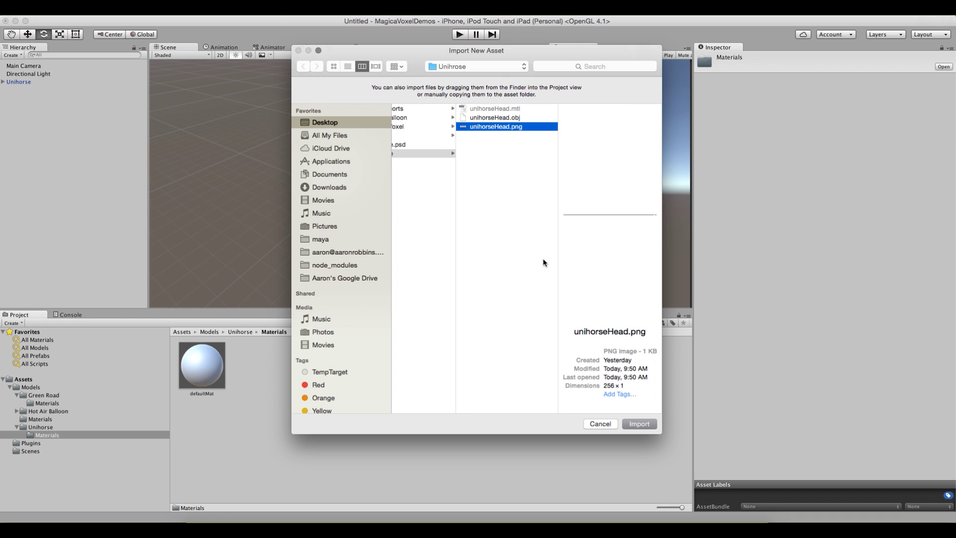
left_click(479, 522)
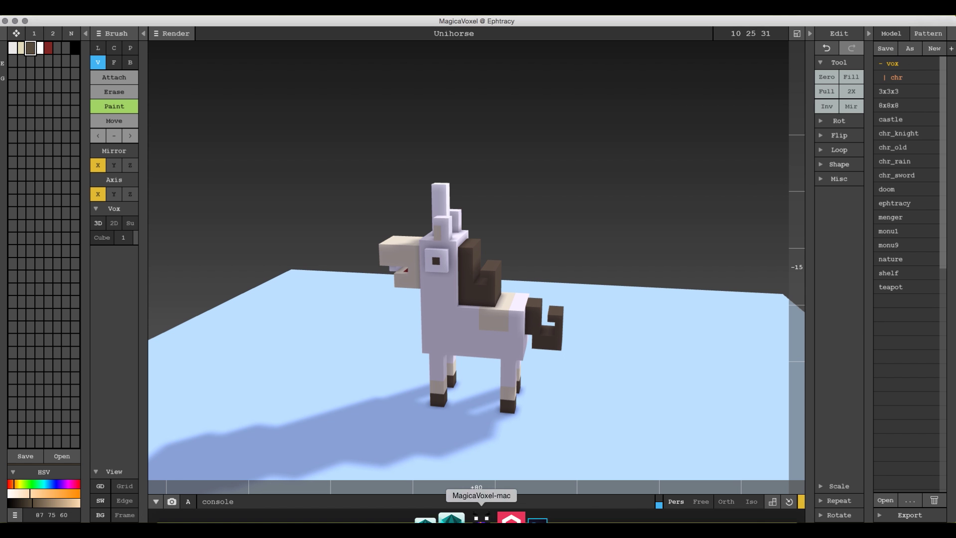
left_click(27, 456)
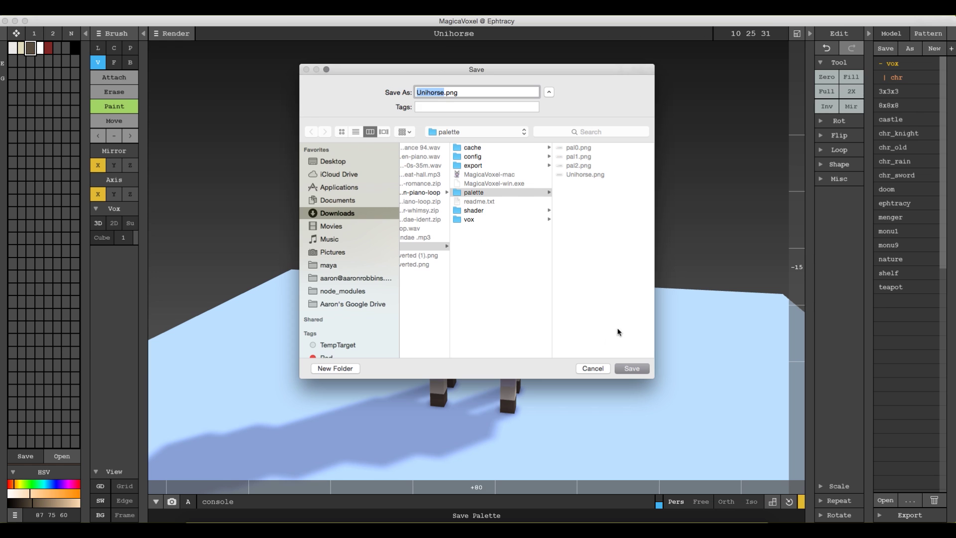
left_click(587, 369)
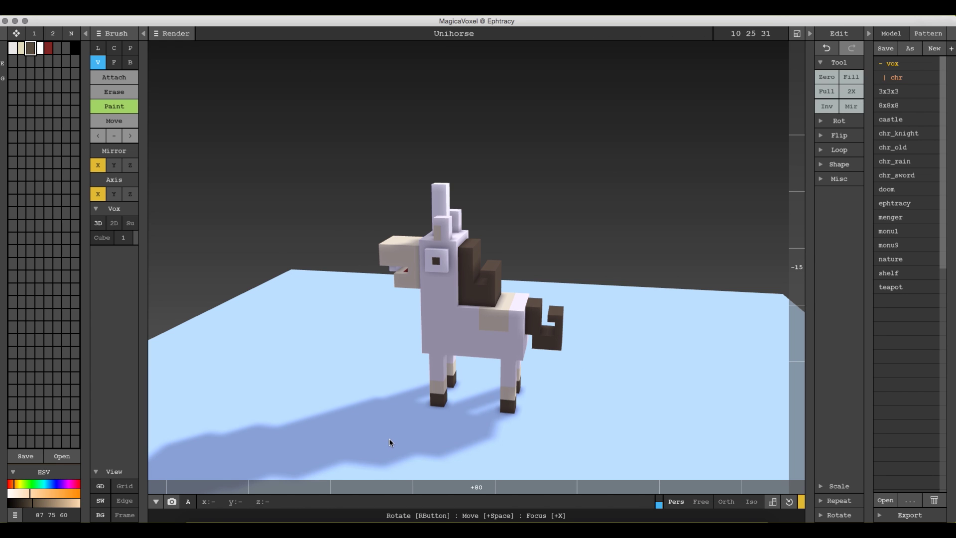
- Switch back to Unity and import the chosen unihorseHead.png texture
mouse_move(314, 521)
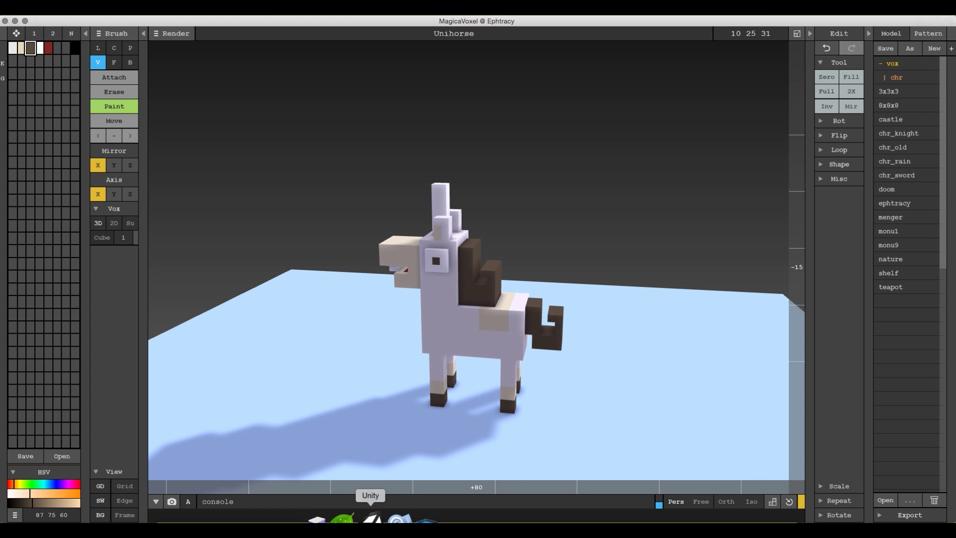
left_click(370, 517)
left_click(639, 423)
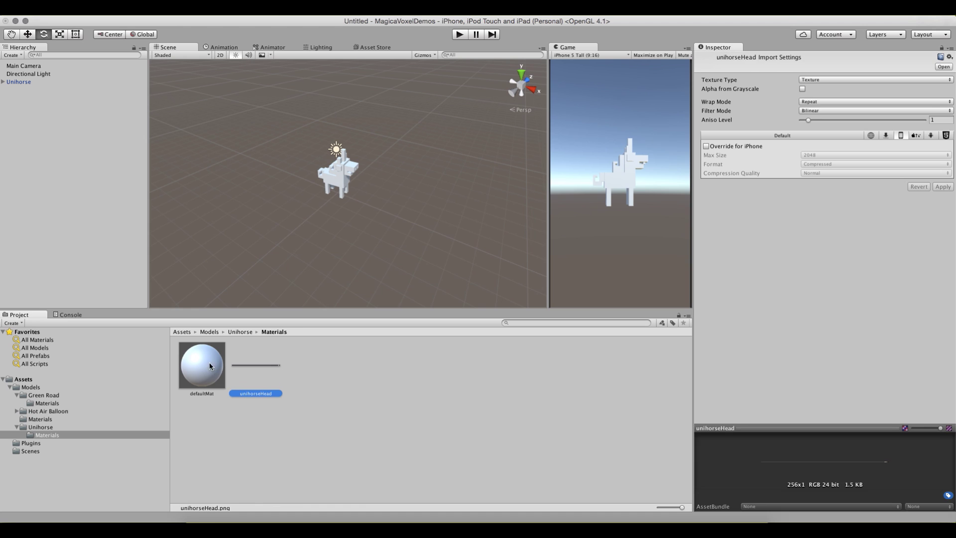
- Rename the defaultMat material in the Unihorse Materials folder to unihorseMat
left_click(209, 365)
left_click(201, 392)
type("un")
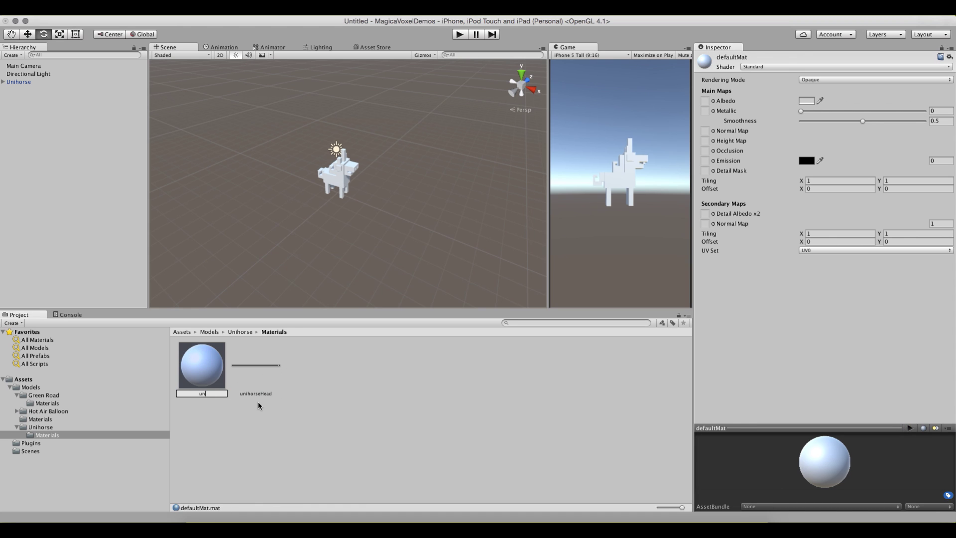
type("ihorseMat")
key("Return")
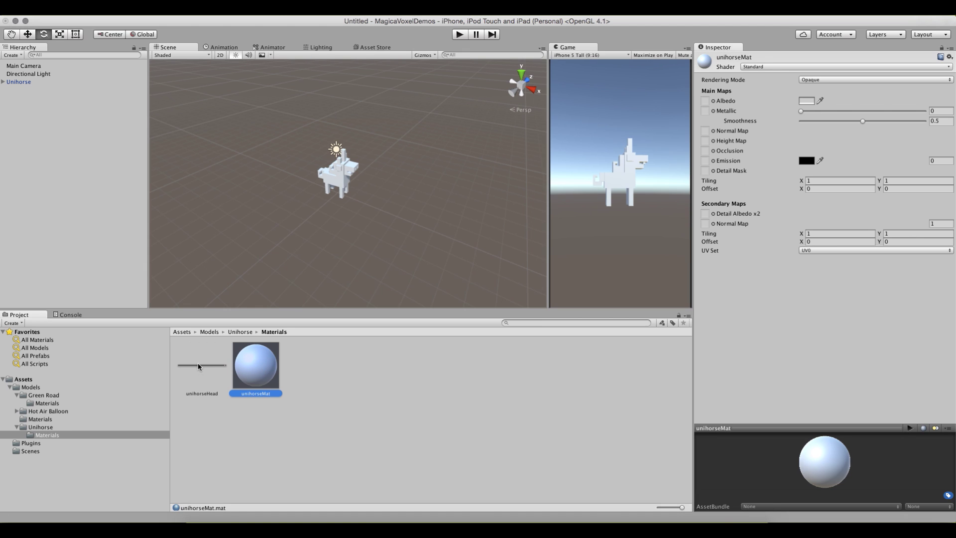
- Rename the imported unihorseHead texture to unihorseTex
left_click(205, 396)
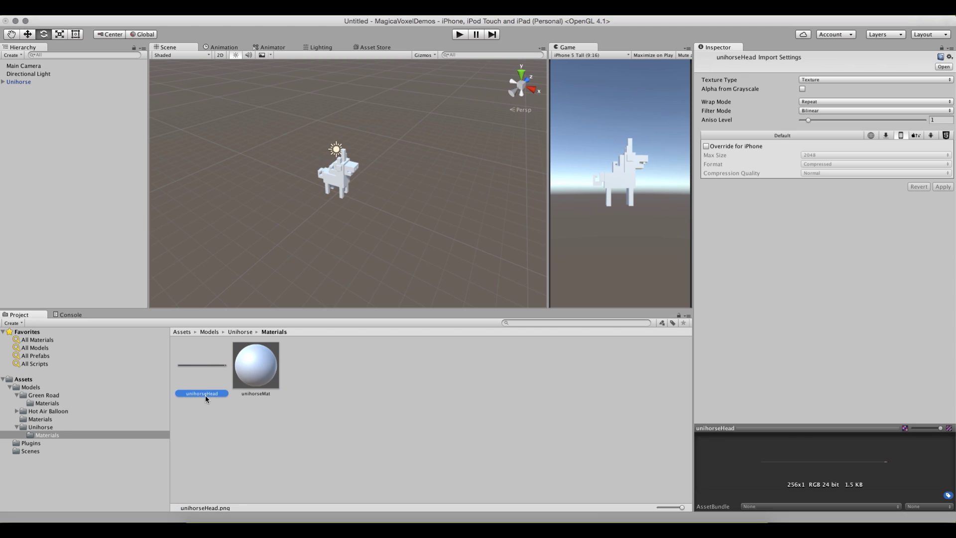
left_click(204, 393)
type("unihorseTex")
key("Return")
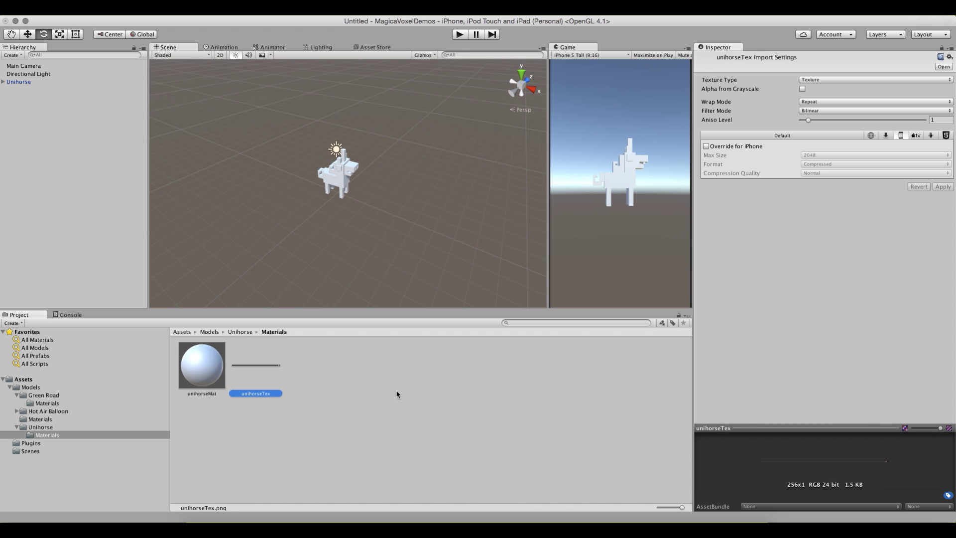
- Assign the unihorseTex texture to the Albedo map of the unihorseMat material
left_click(214, 353)
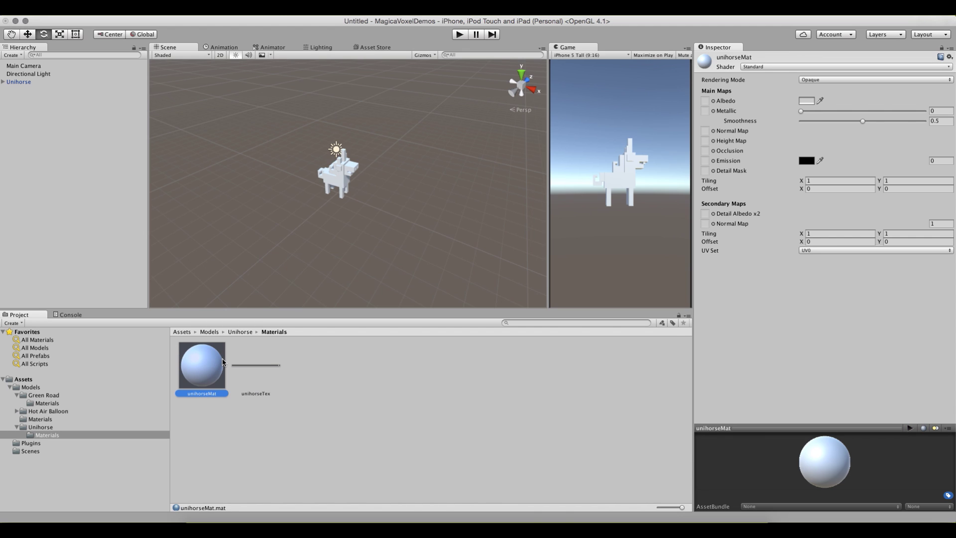
left_click_drag(256, 363, 708, 101)
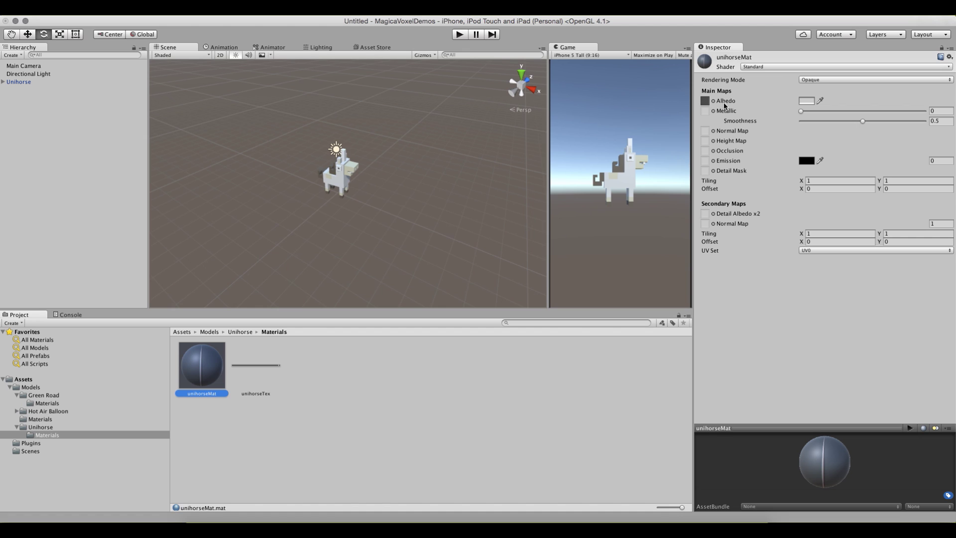
- Try the snowRoad texture as unihorseMat's Albedo map, and switch it back to unihorseTex
left_click(713, 101)
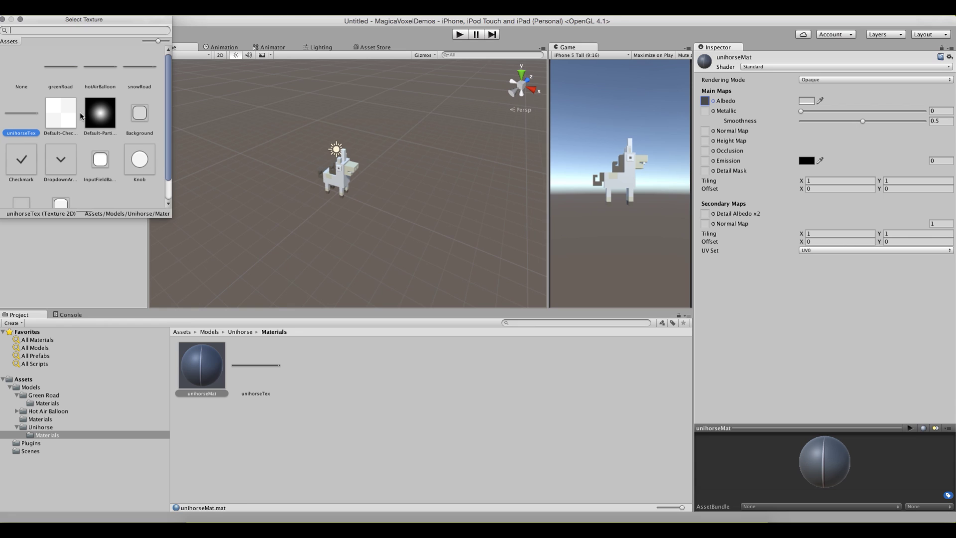
left_click(22, 108)
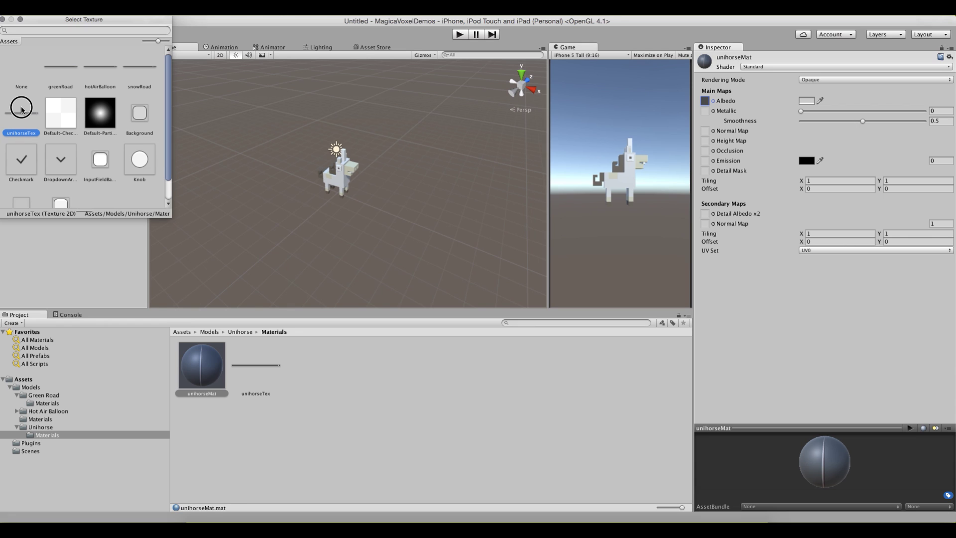
left_click(146, 67)
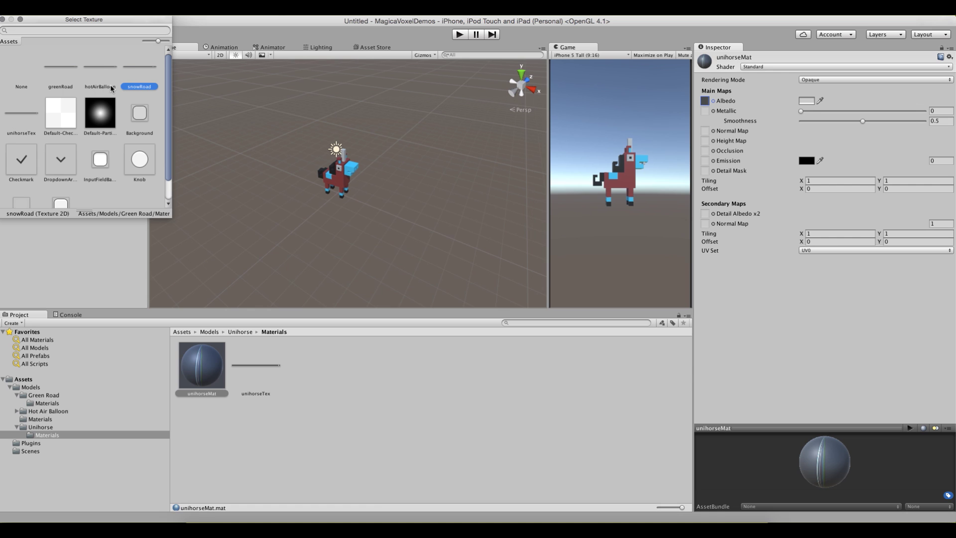
left_click(24, 119)
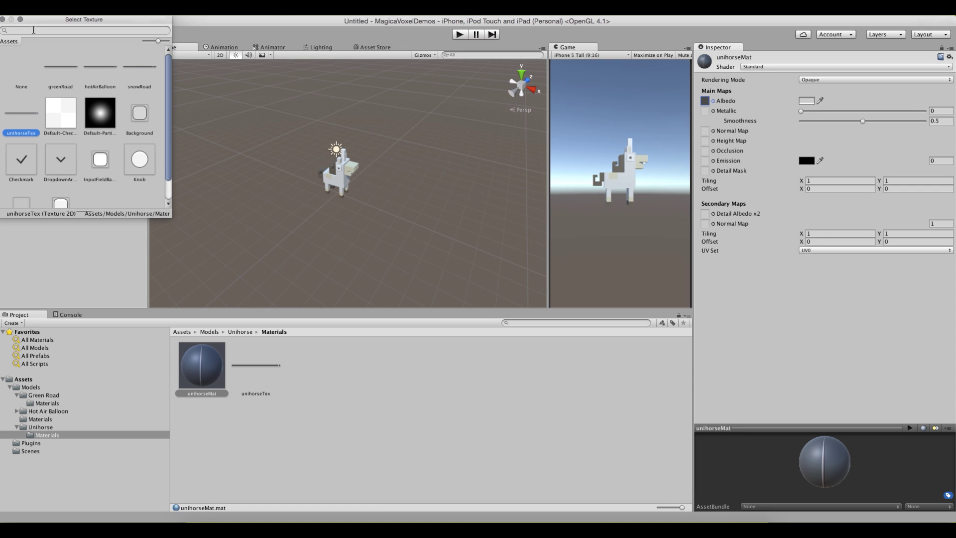
left_click(3, 20)
- Add the Unihorse script as a component to the Unihorse object in the scene
scroll(294, 142, "up", 5)
left_click_drag(324, 147, 327, 158, "alt")
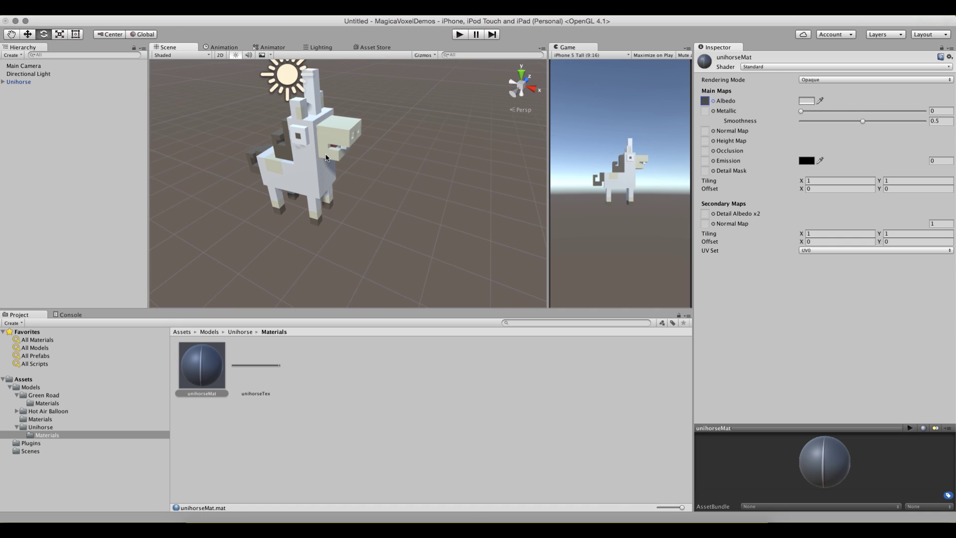
left_click(20, 82)
left_click(802, 130)
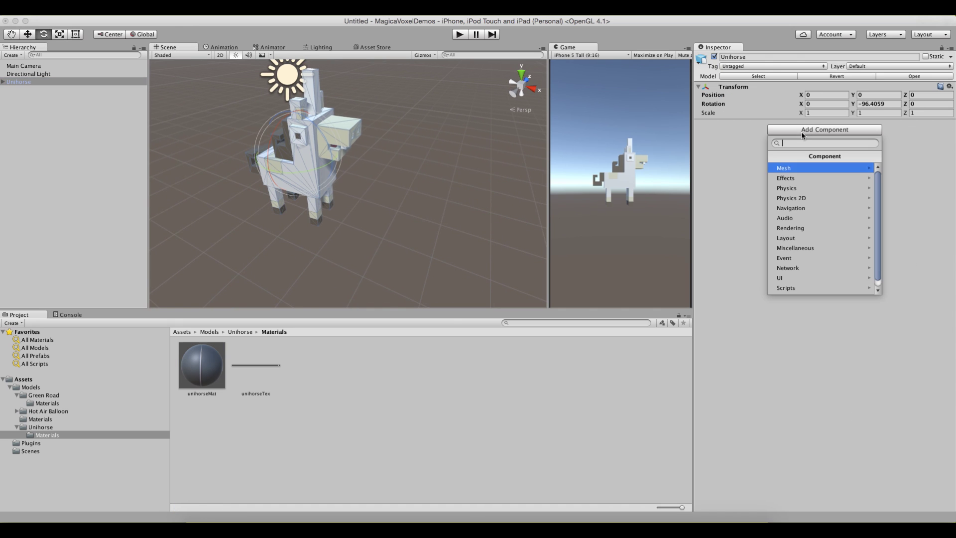
left_click(804, 287)
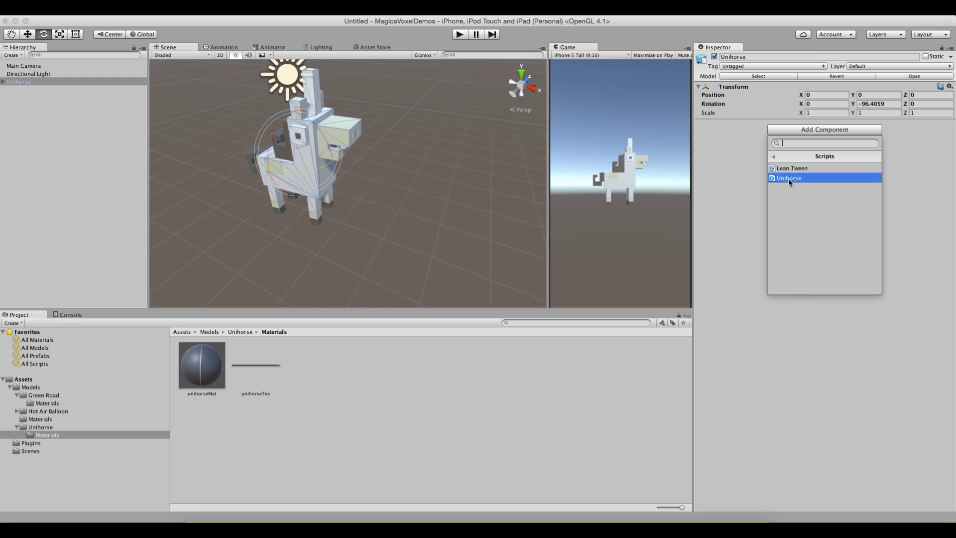
left_click(787, 179)
- Set the Unihorse script's X Move to 2, Y Move to .5 and Tween Time to .18
left_click(808, 143)
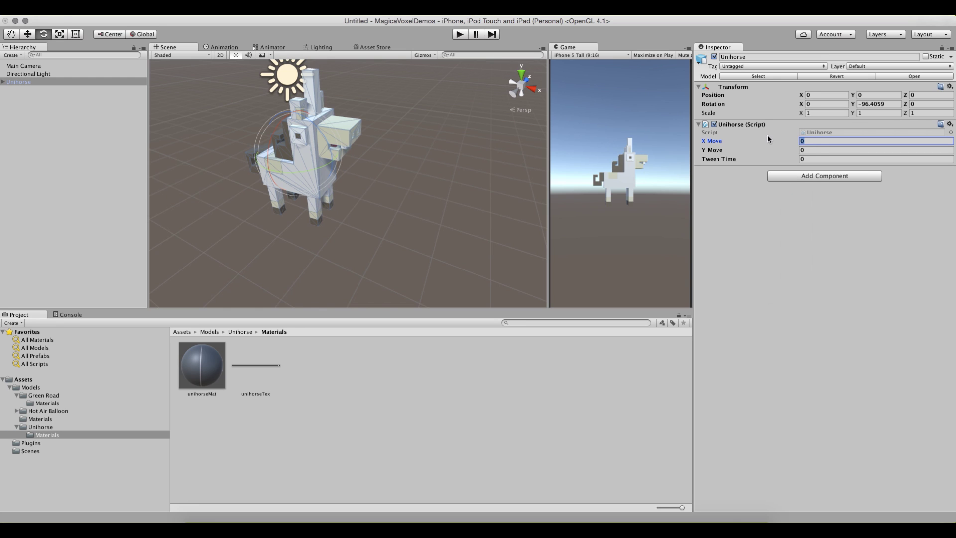
type("2")
key("Tab")
type(".5")
key("Tab")
type(".18")
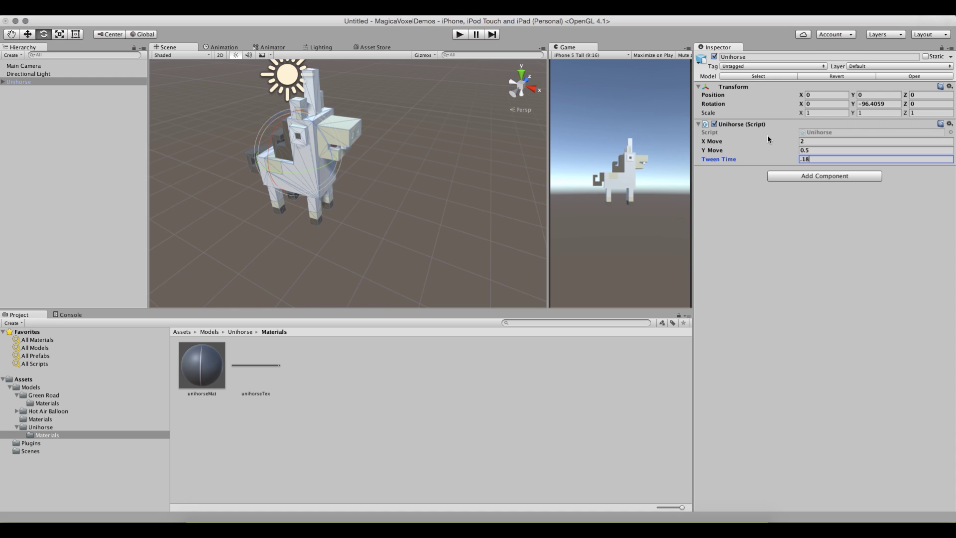
left_click(448, 111)
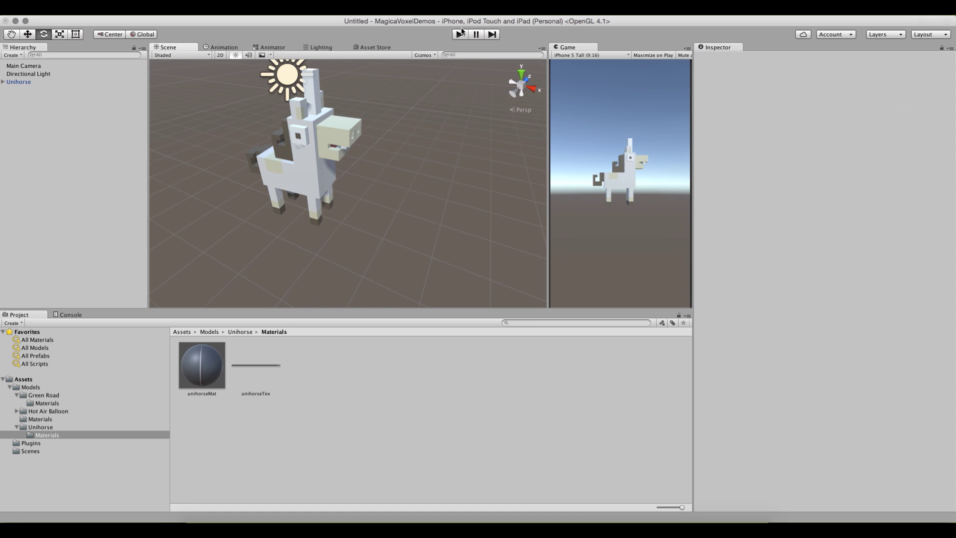
- Play the scene to test the Unihorse's hopping movement, and stop play mode
left_click(460, 33)
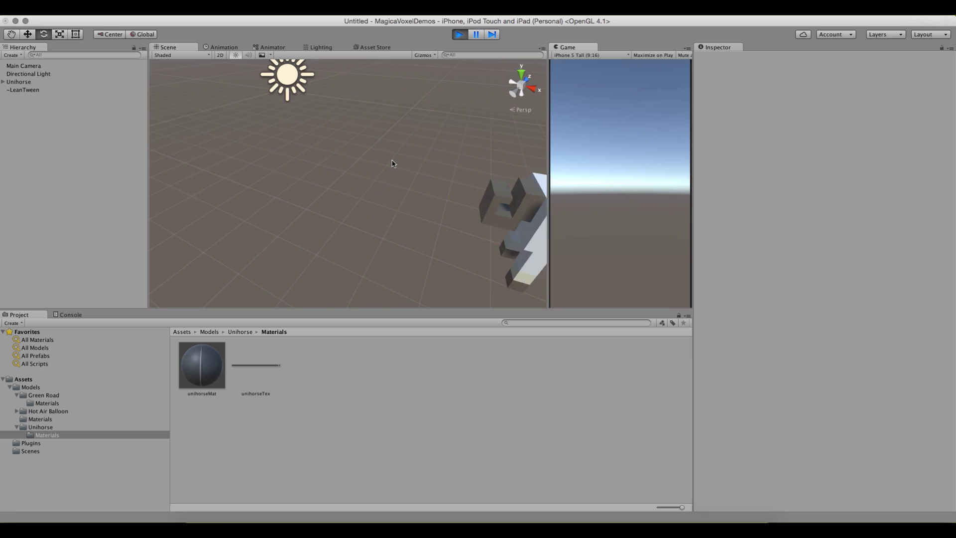
scroll(458, 149, "down", 5)
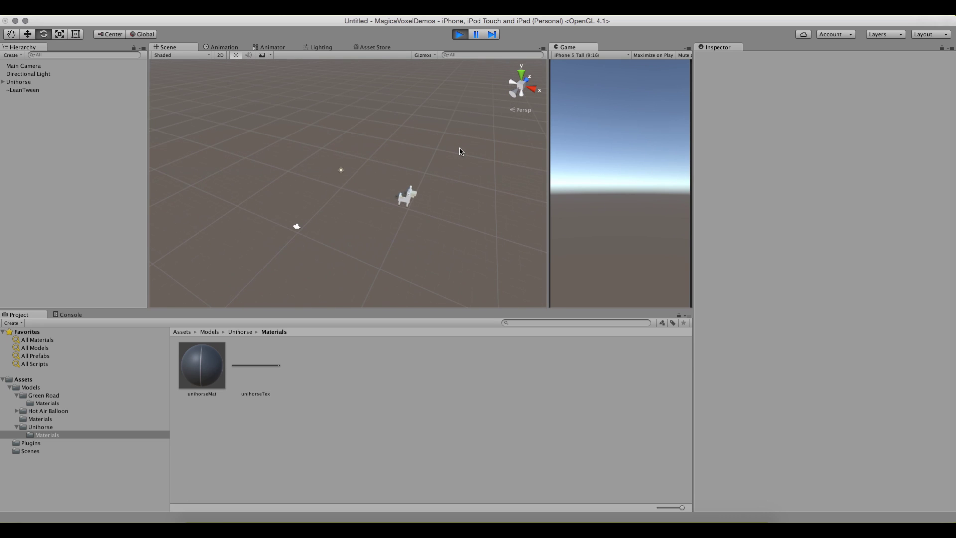
left_click(461, 35)
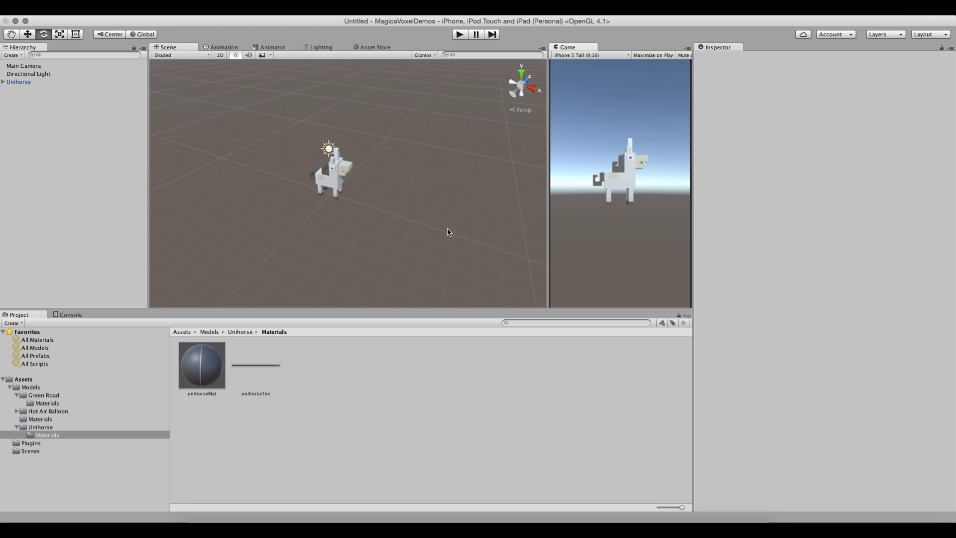
scroll(448, 233, "up", 2)
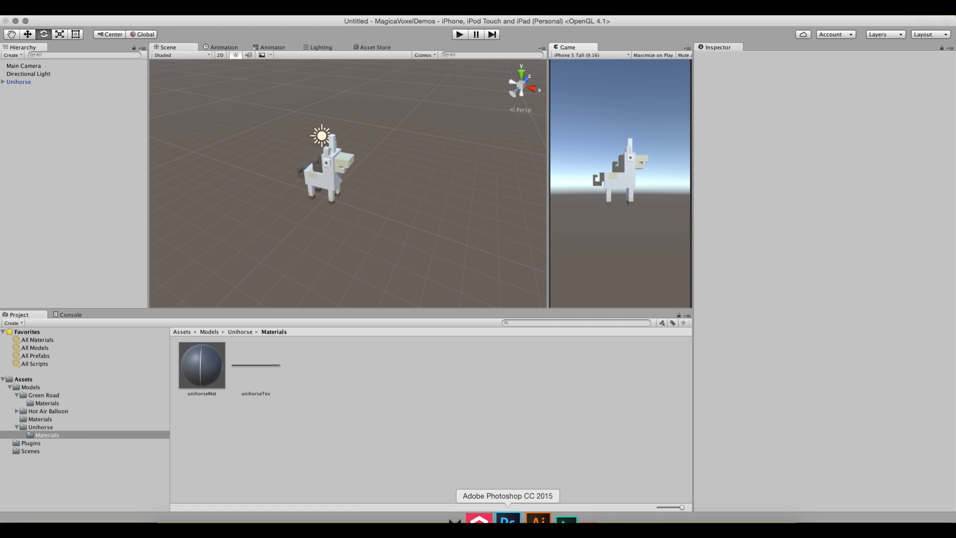
- Switch to MonoDevelop and examine the variable declarations and the Start method in Unihorse.cs
left_click(383, 519)
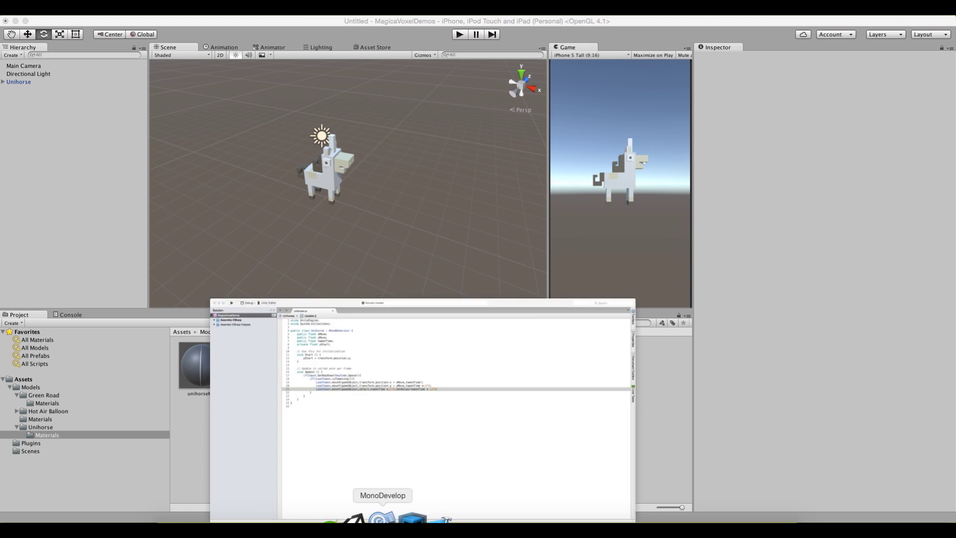
left_click_drag(263, 100, 162, 93)
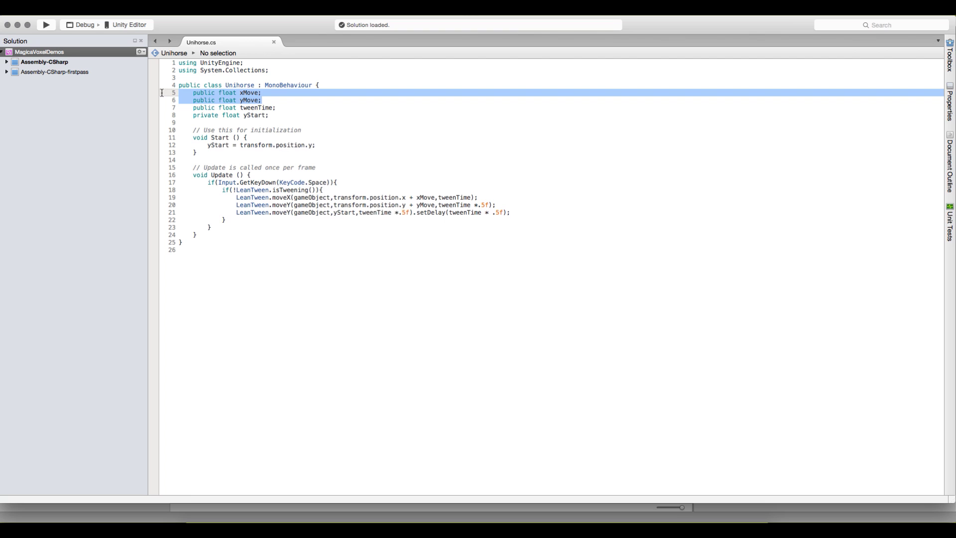
left_click(256, 93)
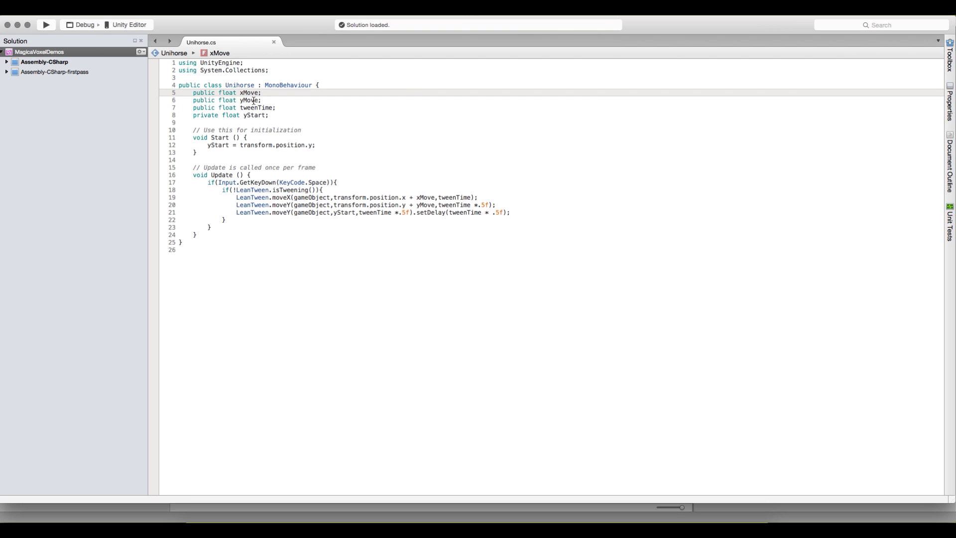
left_click_drag(276, 107, 244, 115)
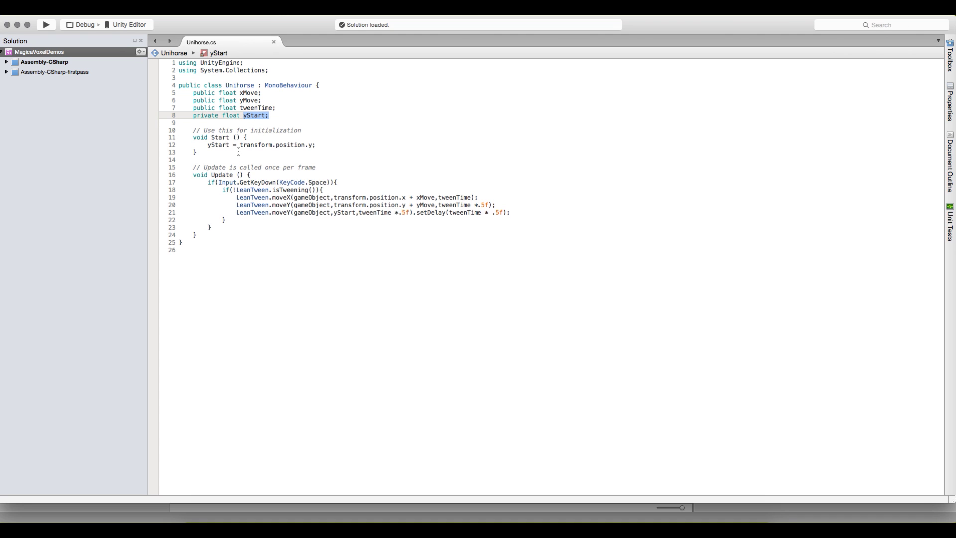
left_click_drag(316, 145, 200, 142)
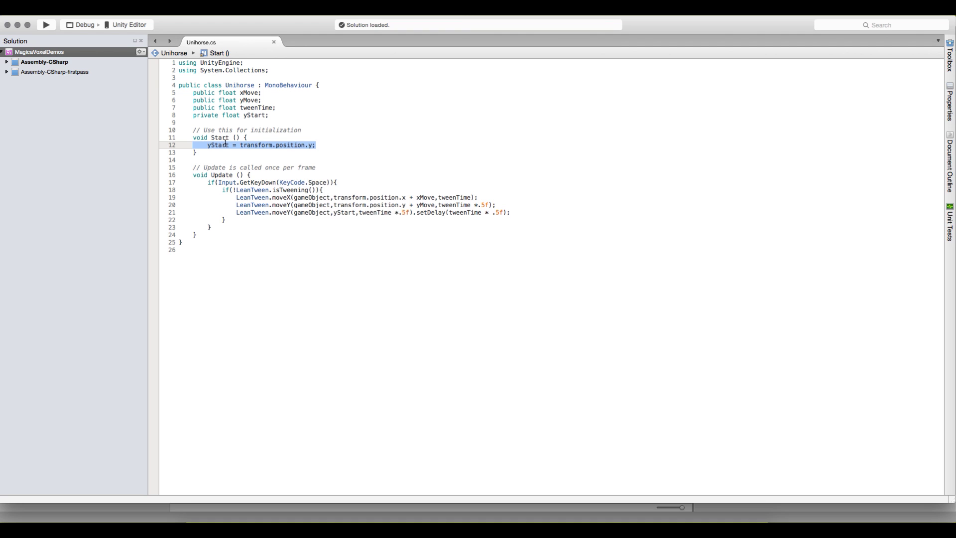
left_click(222, 145)
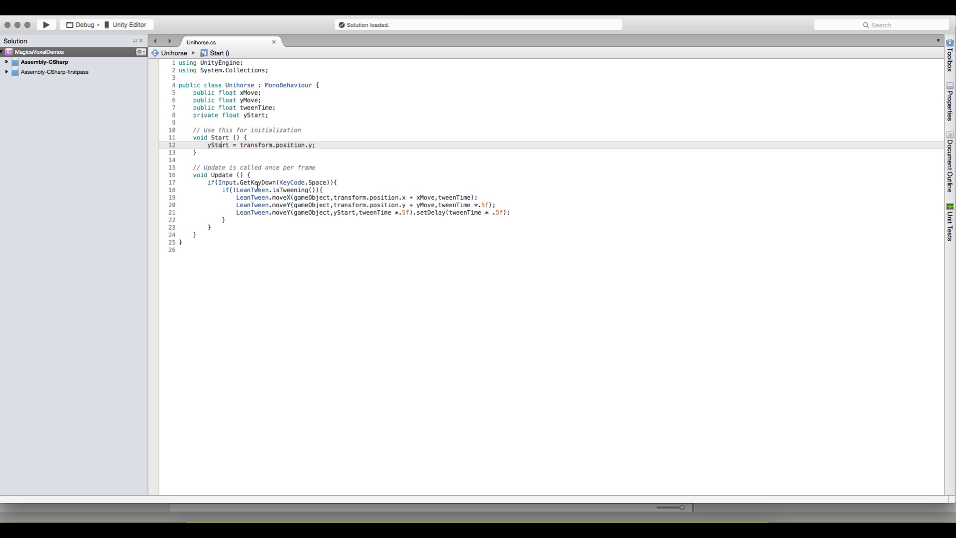
- Examine the isTweening check, the three LeanTween move calls and the setDelay argument in the Update method of Unihorse.cs
mouse_move(330, 183)
left_mouse_down()
mouse_move(229, 181)
mouse_move(314, 191)
left_mouse_up()
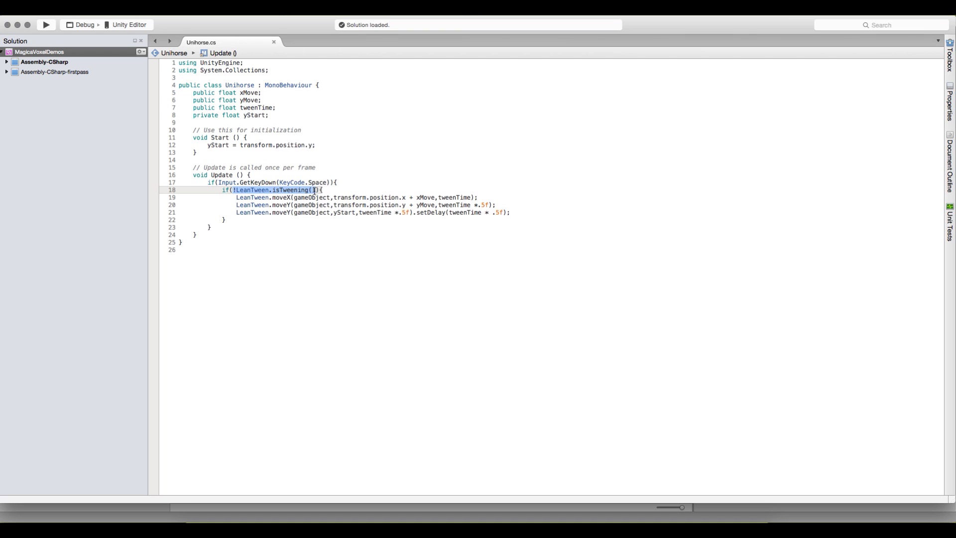
left_click_drag(515, 220, 207, 204)
left_click(325, 206)
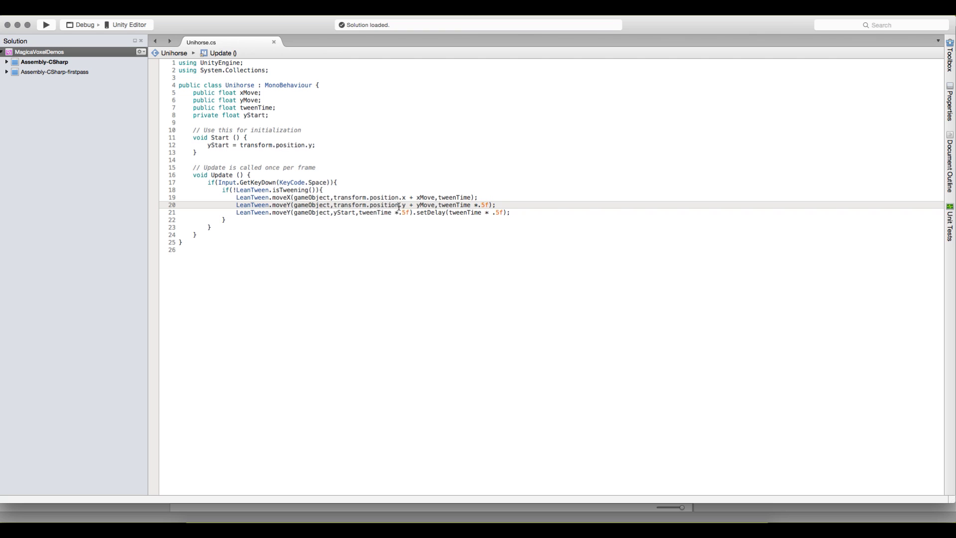
left_click(528, 213)
left_click_drag(528, 213, 117, 198)
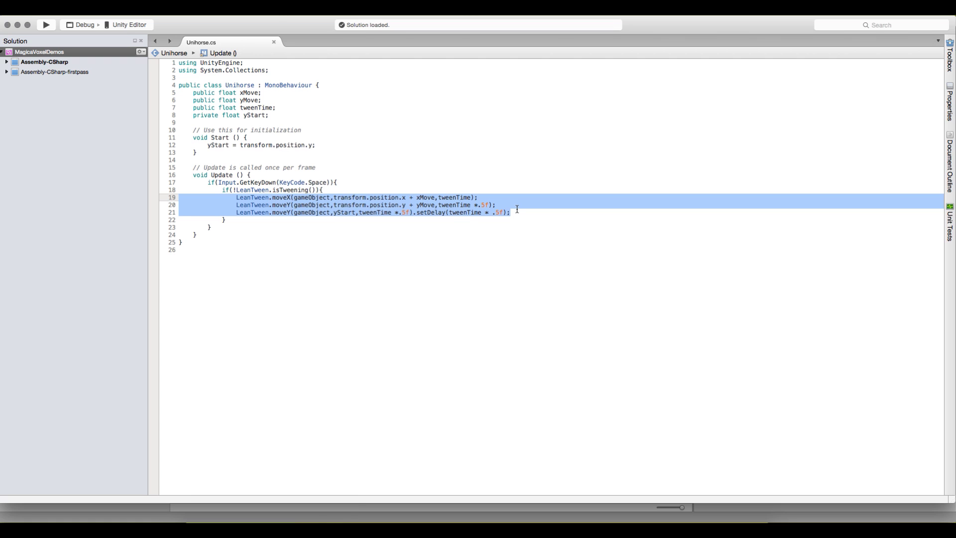
left_click_drag(502, 212, 448, 212)
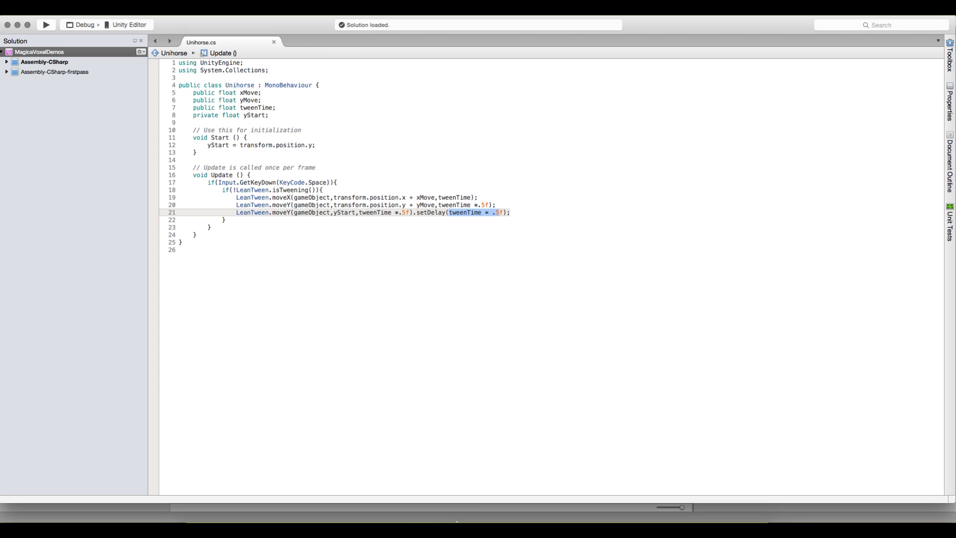
mouse_move(476, 520)
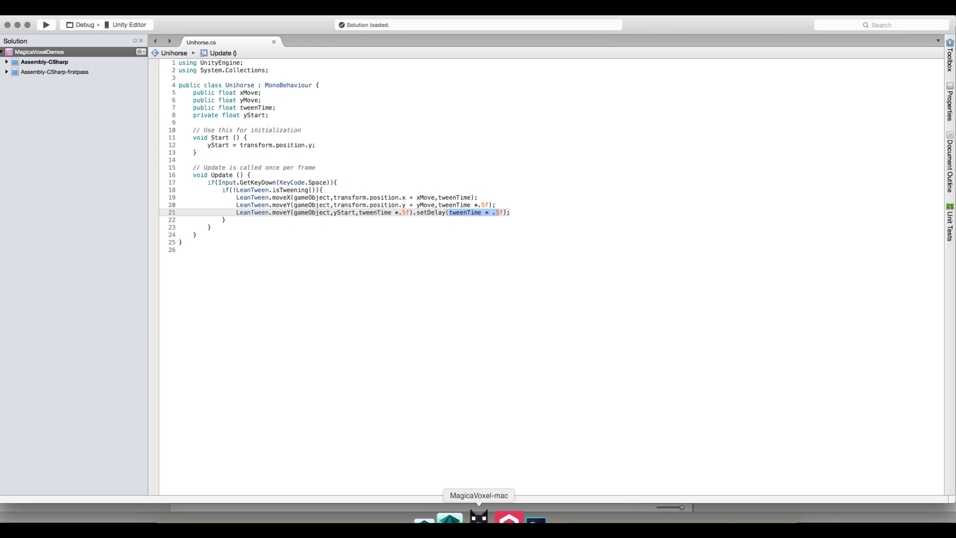
right_click(723, 520)
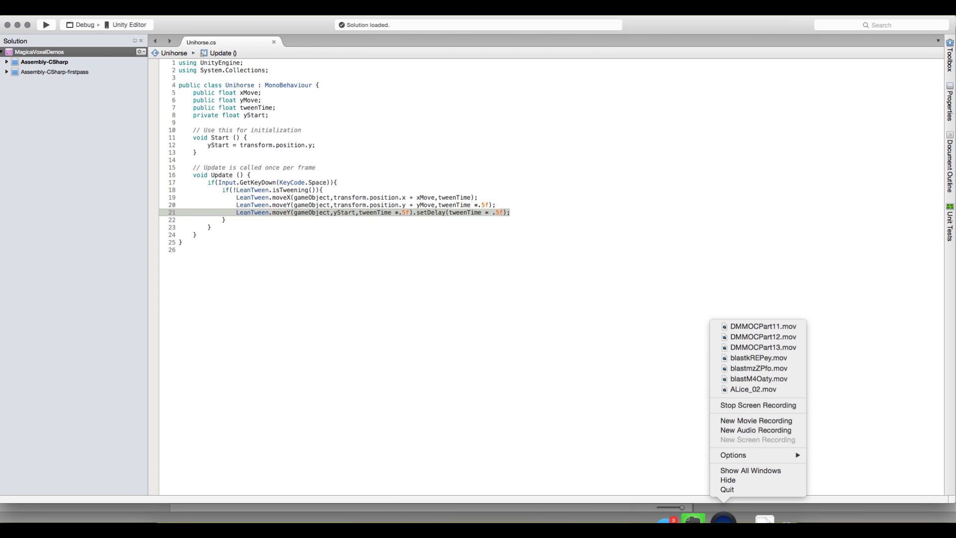
left_click(757, 405)
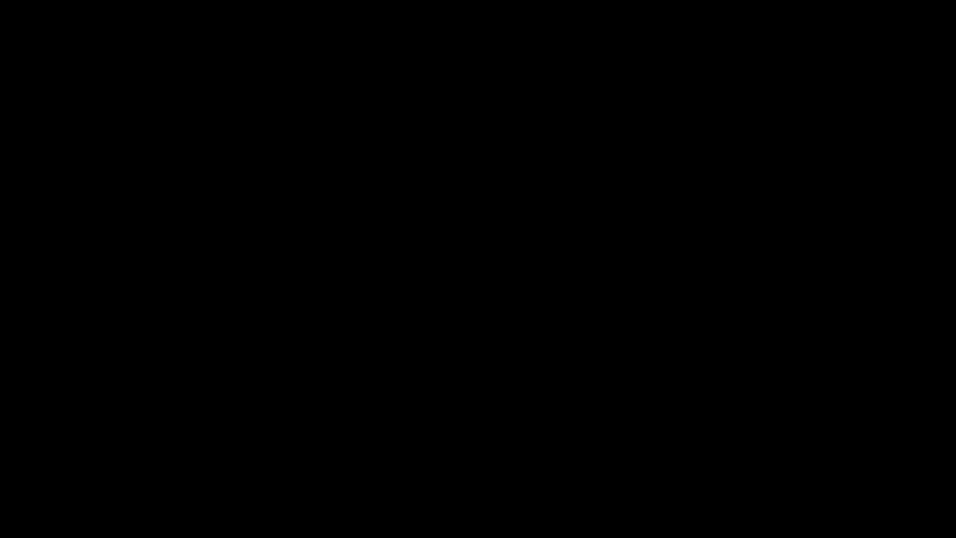